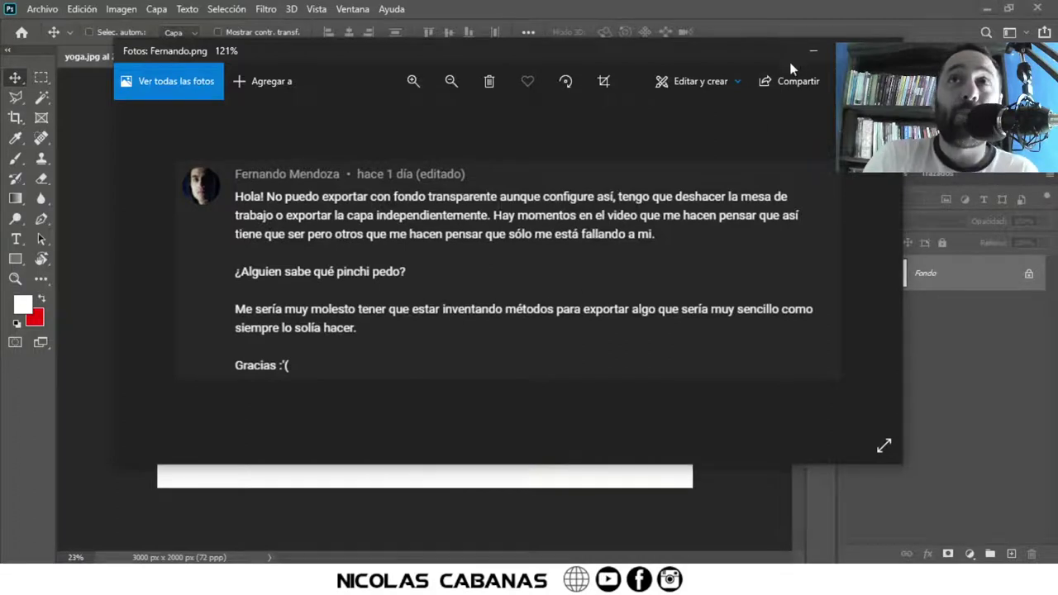
Step: Close the Photos viewer showing the comment image, leaving yoga.jpg open in Photoshop
{"action": "left_click", "coordinate": [811, 54]}
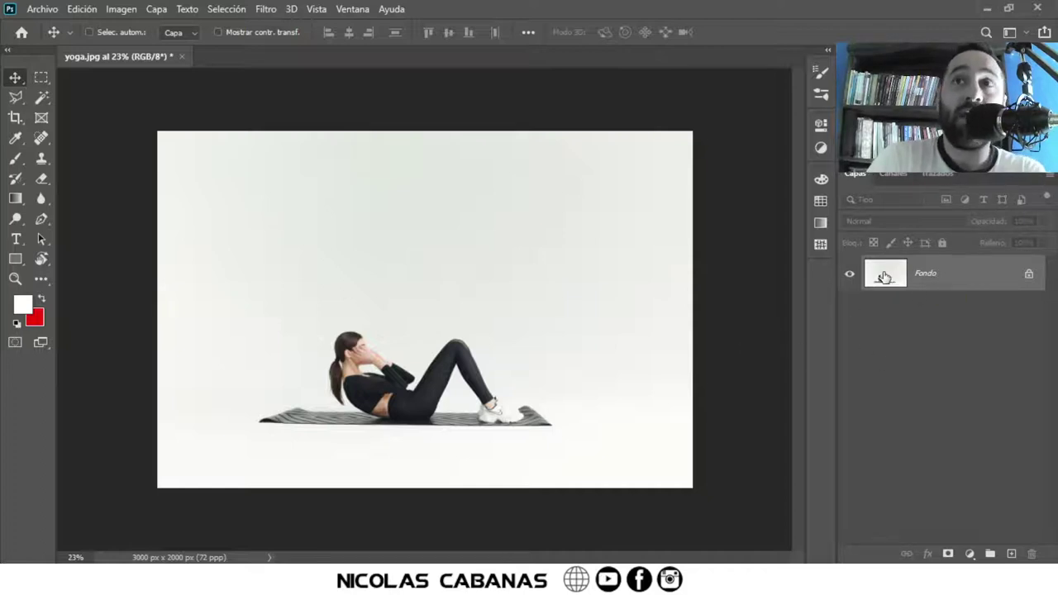
Step: Unlock Fondo into Capa 0 and place it in a new artboard, Mesa de trabajo 1
{"action": "left_click", "coordinate": [1028, 277]}
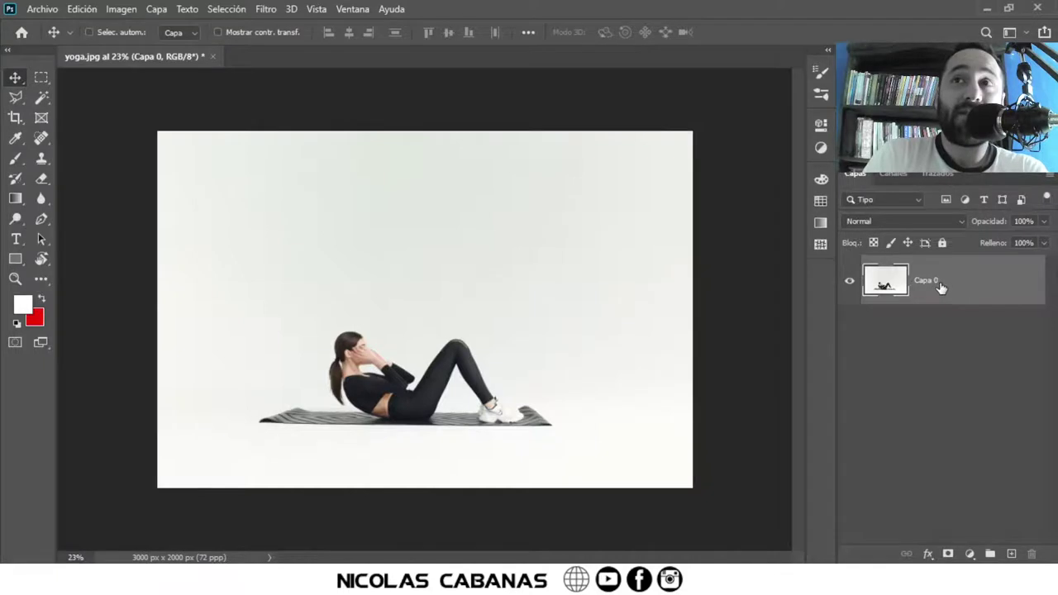
{"action": "right_click", "coordinate": [939, 283]}
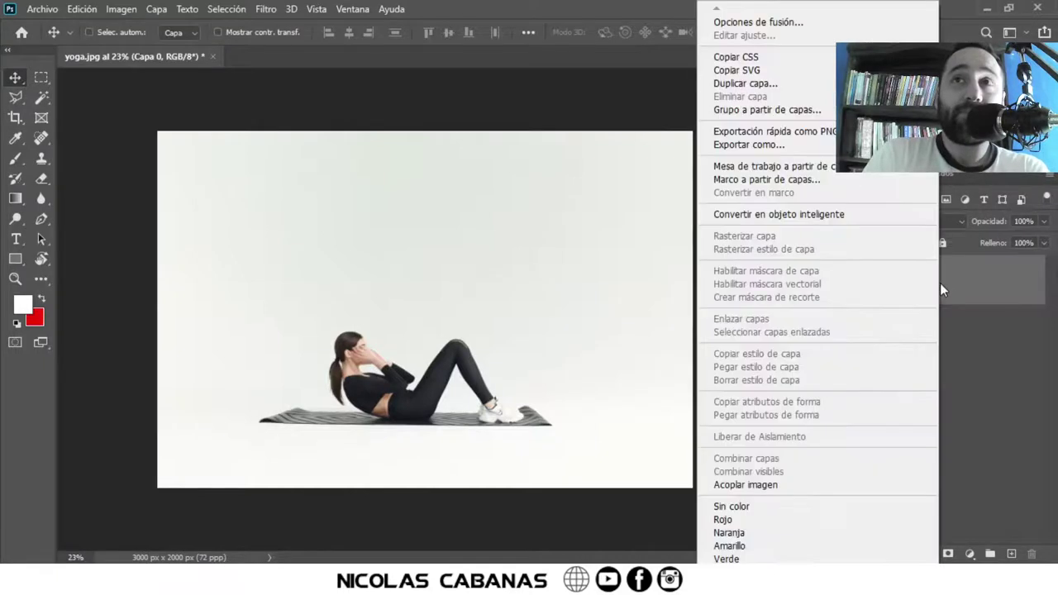
{"action": "left_click", "coordinate": [869, 169]}
{"action": "left_click", "coordinate": [651, 165]}
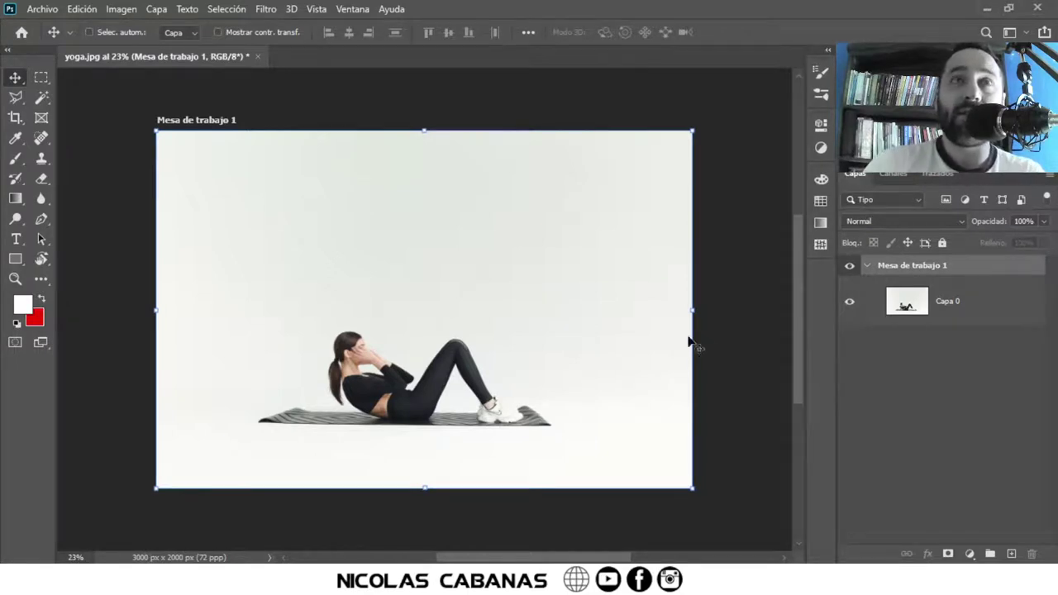
Step: Magic-wand select the figure on Capa 0, invert the selection, and delete the white background
{"action": "left_click", "coordinate": [973, 308]}
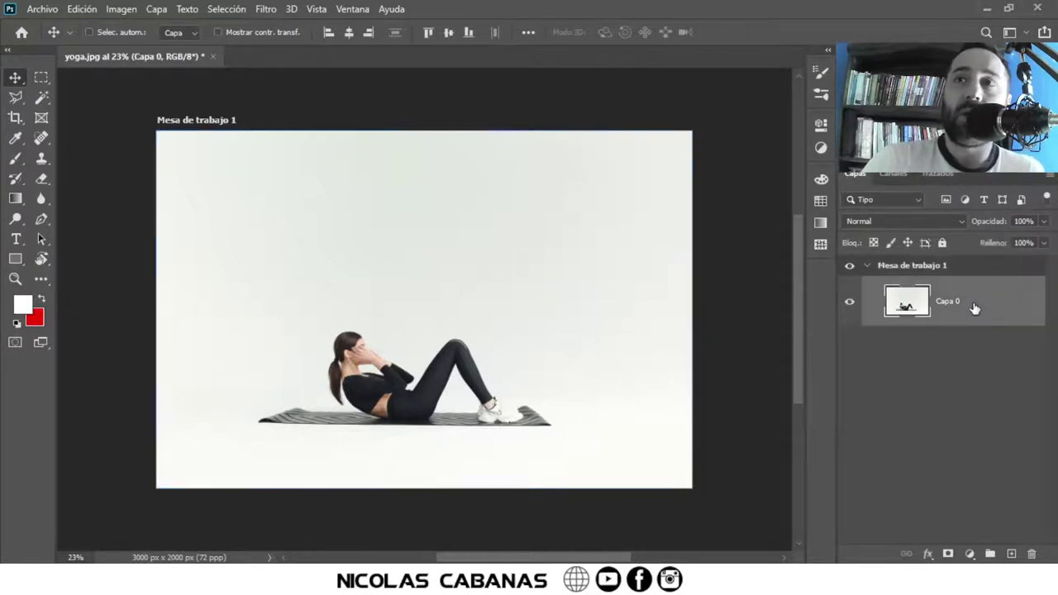
{"action": "left_click", "coordinate": [45, 98]}
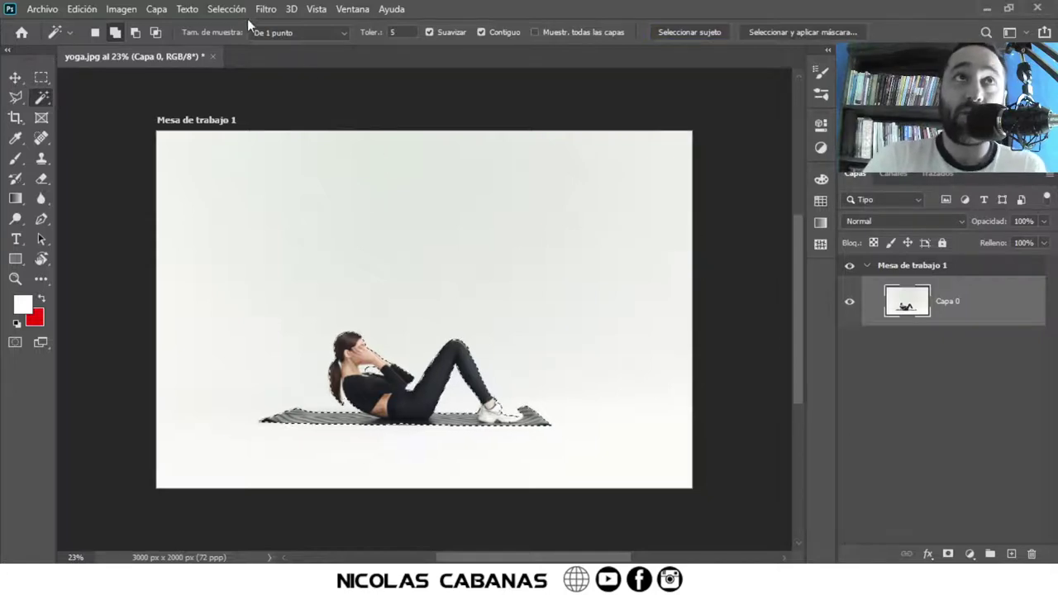
{"action": "left_click", "coordinate": [228, 10]}
{"action": "left_click", "coordinate": [253, 71]}
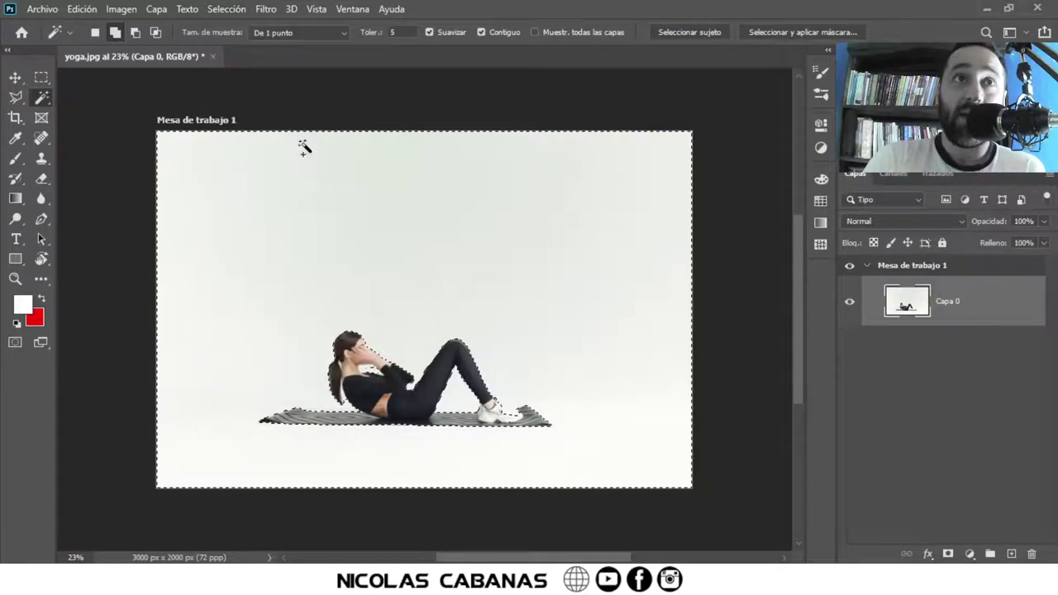
{"action": "key", "text": "Delete"}
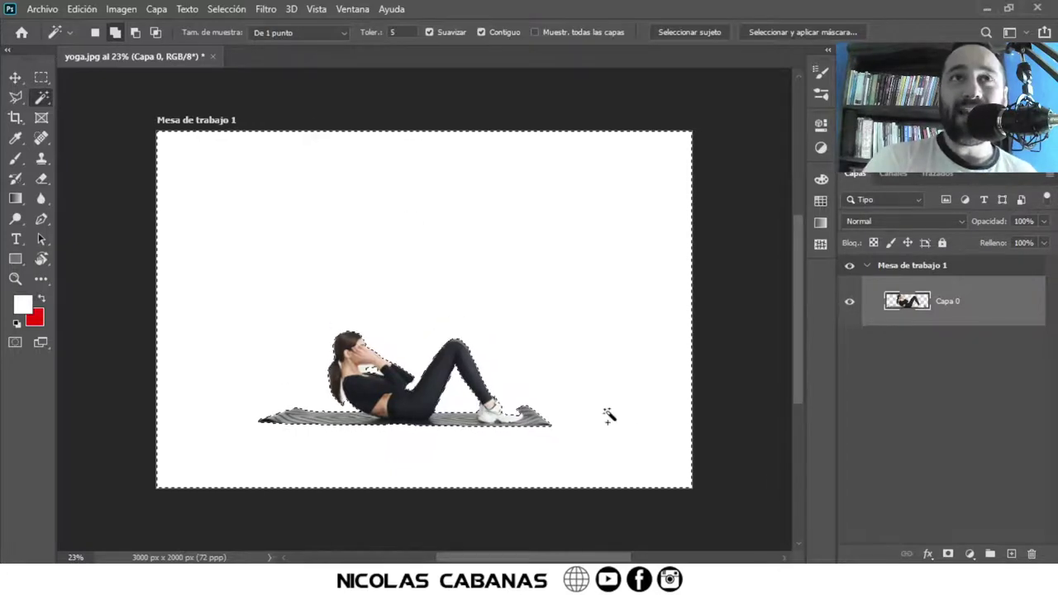
Step: Save the image to the desktop as yoga.png in PNG format, then minimize Photoshop
{"action": "left_click", "coordinate": [42, 10]}
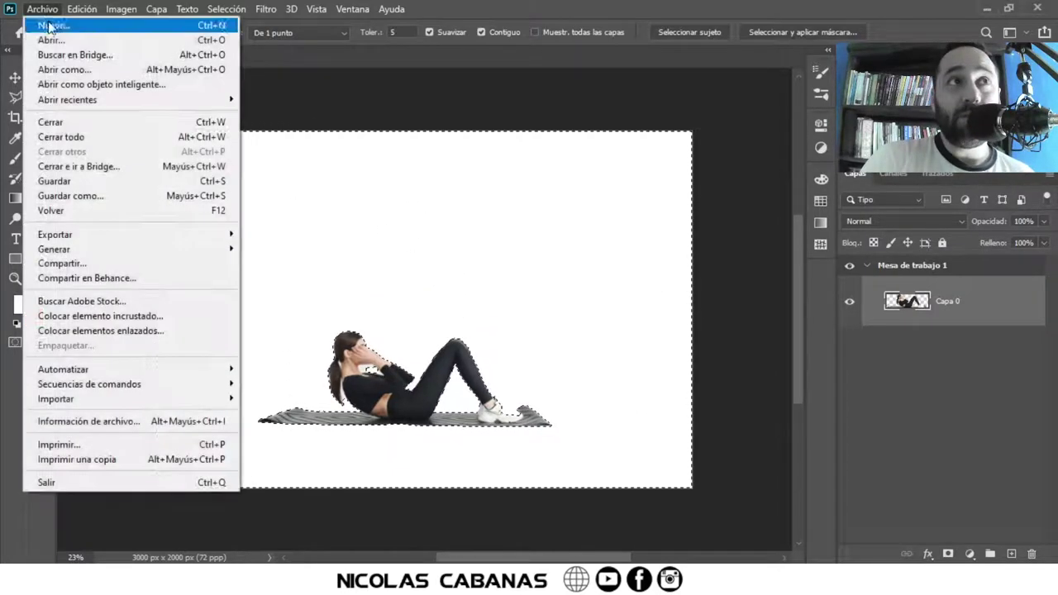
{"action": "left_click", "coordinate": [112, 192]}
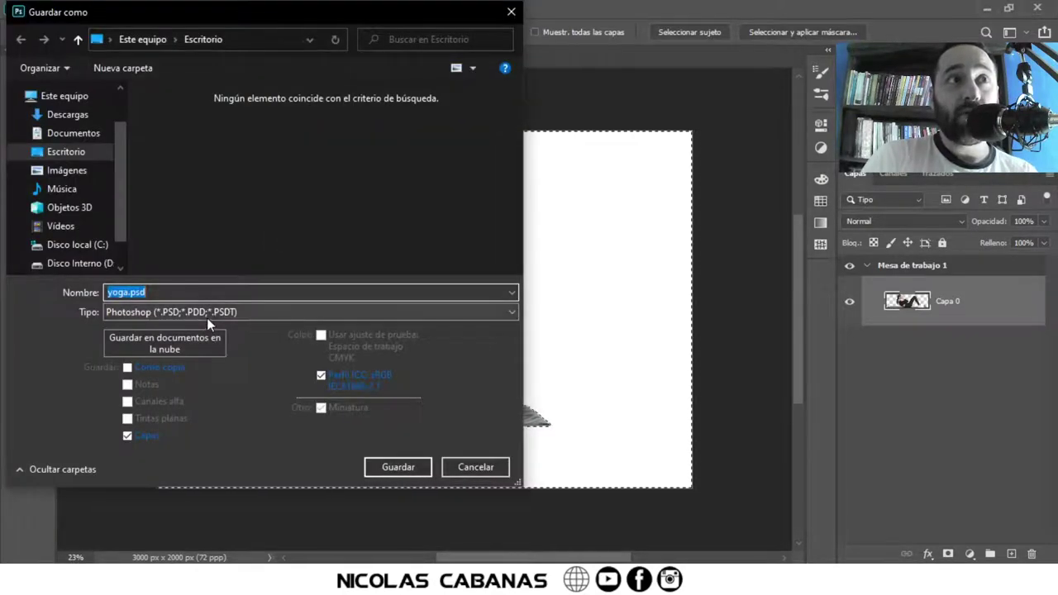
{"action": "left_click", "coordinate": [209, 315]}
{"action": "left_click", "coordinate": [252, 513]}
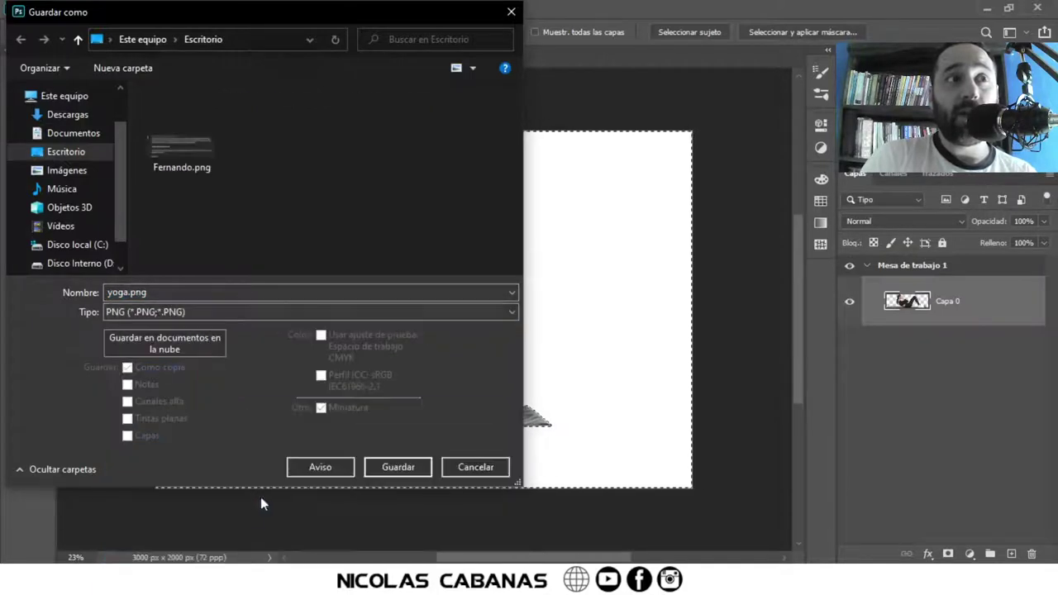
{"action": "left_click", "coordinate": [382, 475]}
{"action": "left_click", "coordinate": [662, 166]}
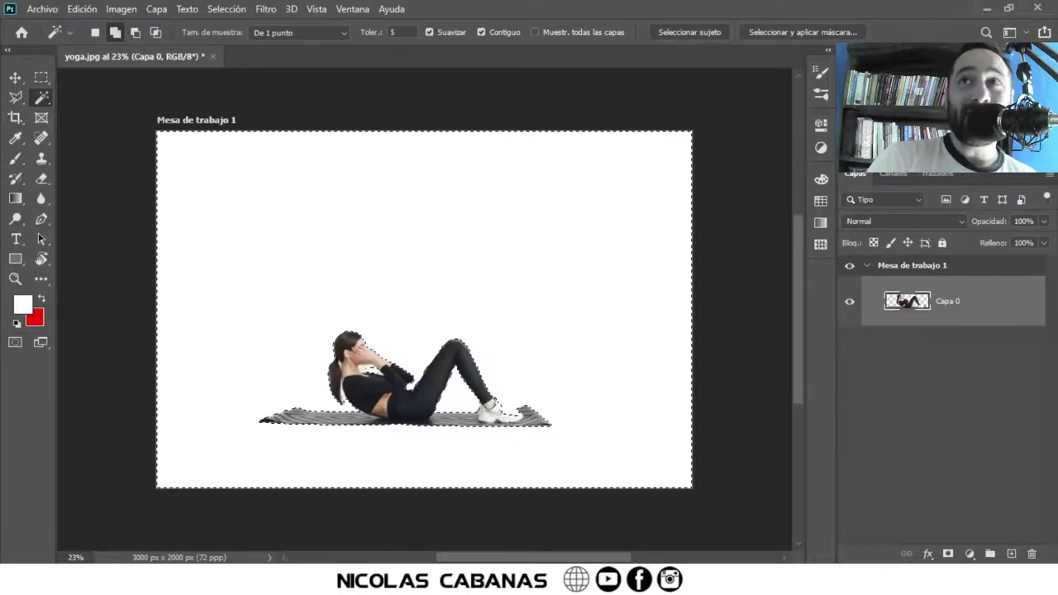
{"action": "left_click", "coordinate": [983, 9]}
{"action": "double_click", "coordinate": [113, 305]}
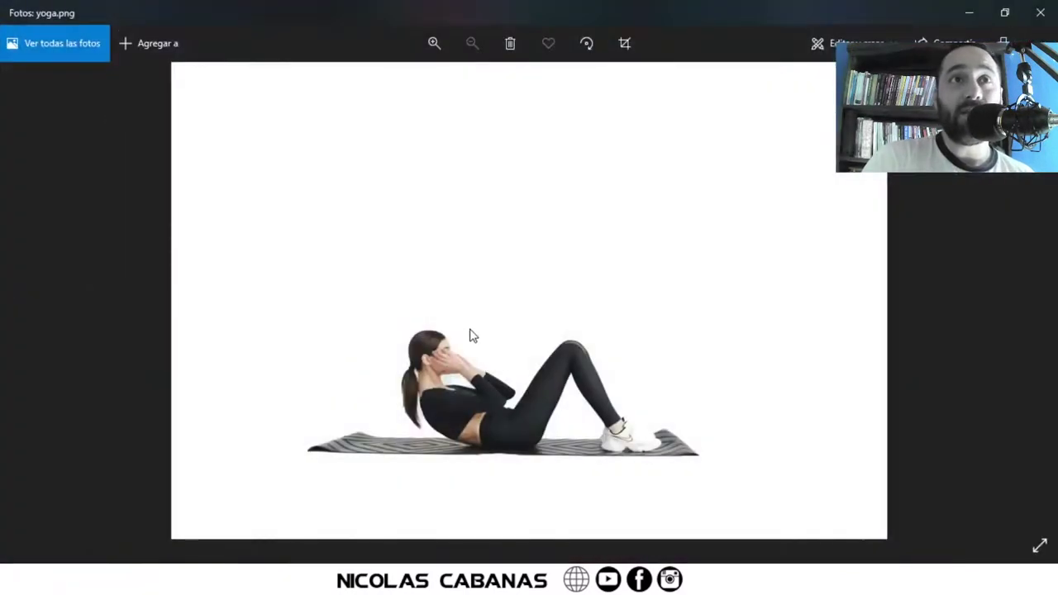
{"action": "scroll", "coordinate": [451, 88], "scroll_direction": "up", "scroll_amount": 1}
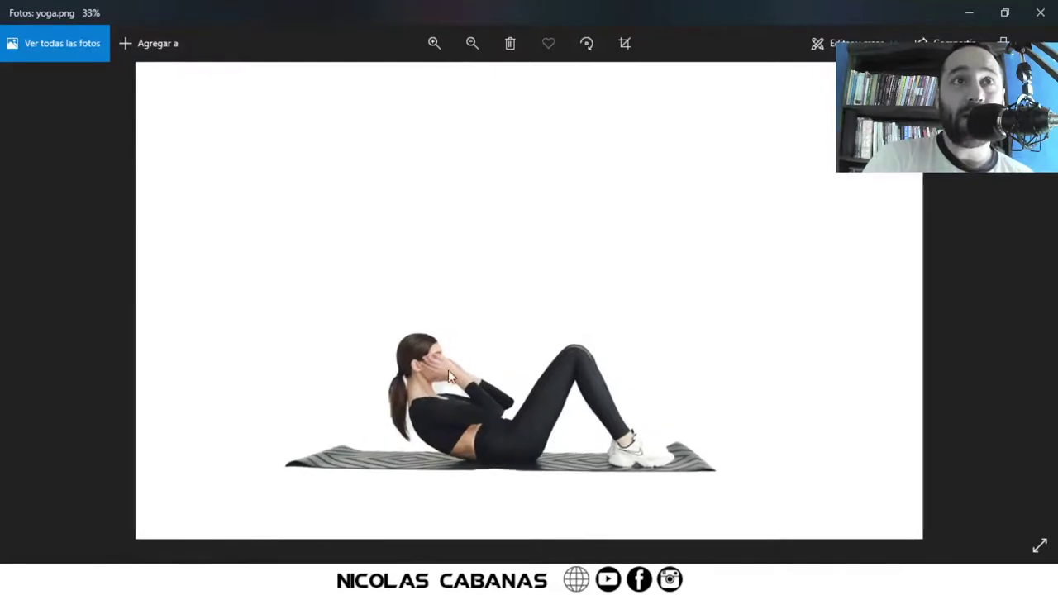
{"action": "left_click", "coordinate": [434, 43]}
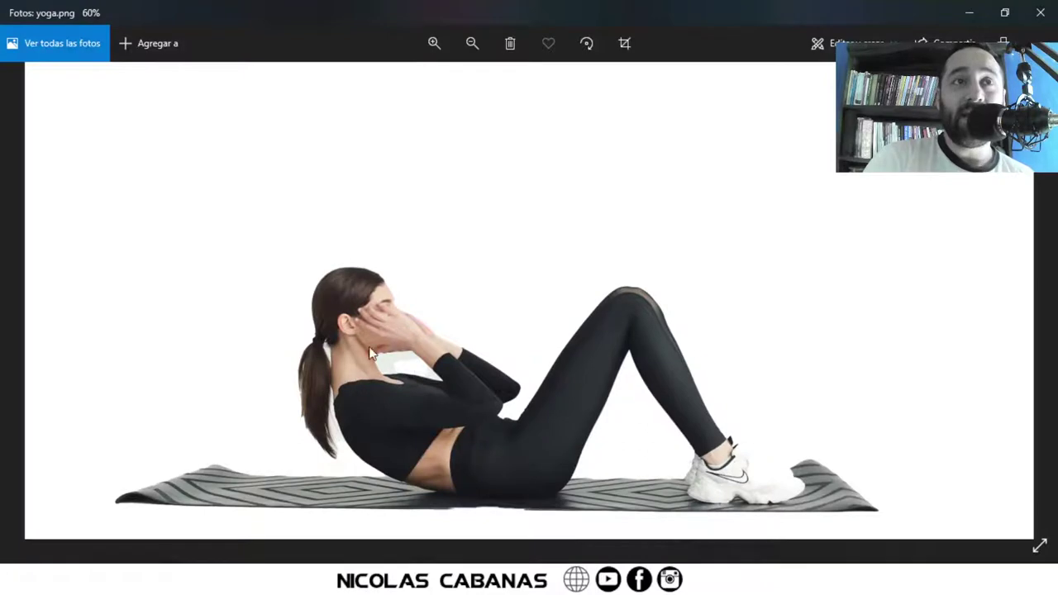
{"action": "left_click", "coordinate": [1041, 12]}
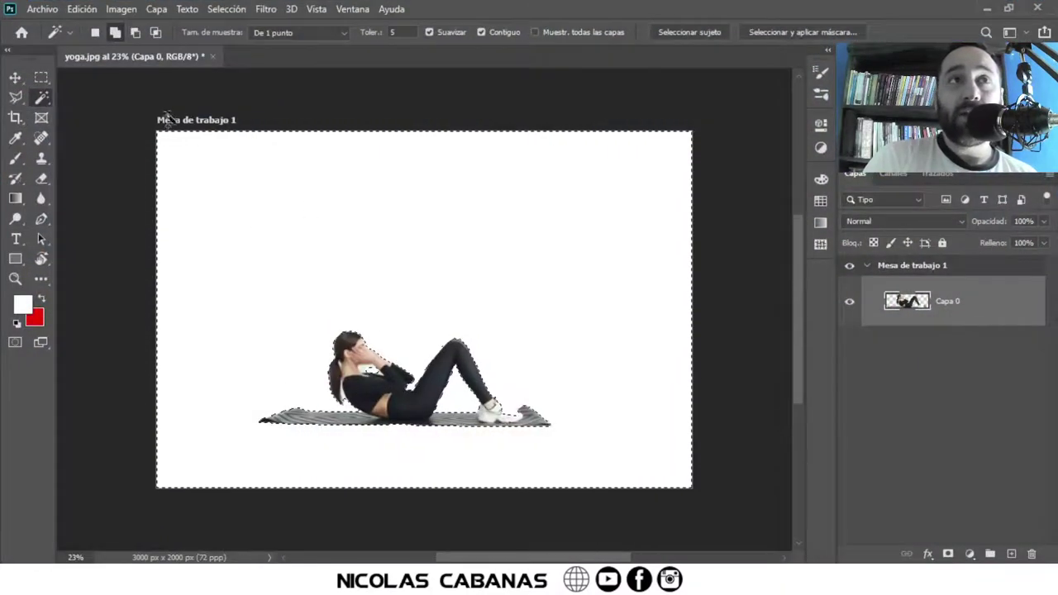
Step: Quick-export the Capa 0 layer as PNG, saving Capa 0.png to the desktop
{"action": "right_click", "coordinate": [981, 313]}
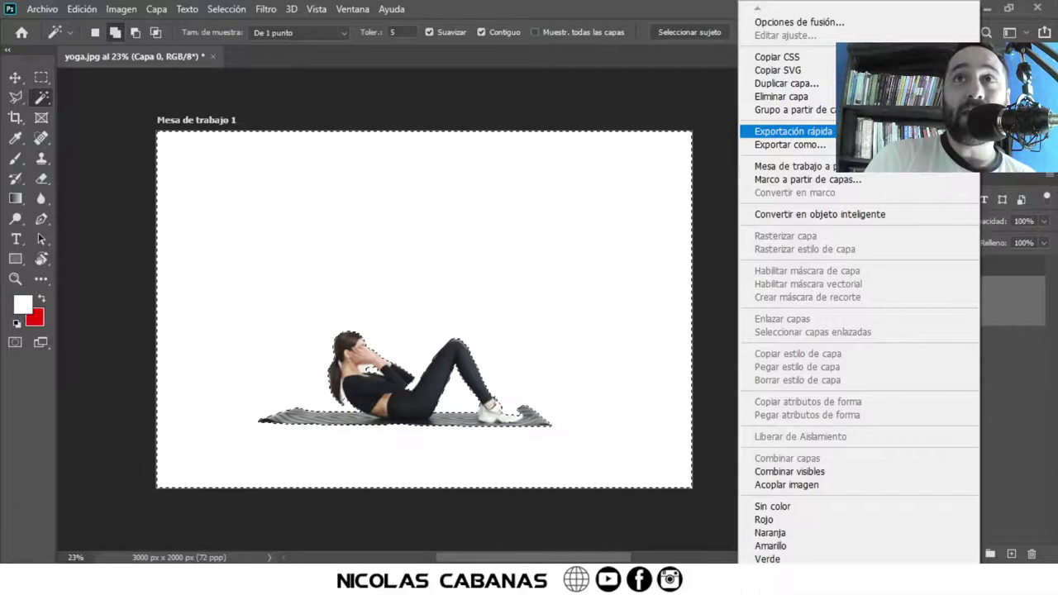
{"action": "left_click", "coordinate": [793, 131]}
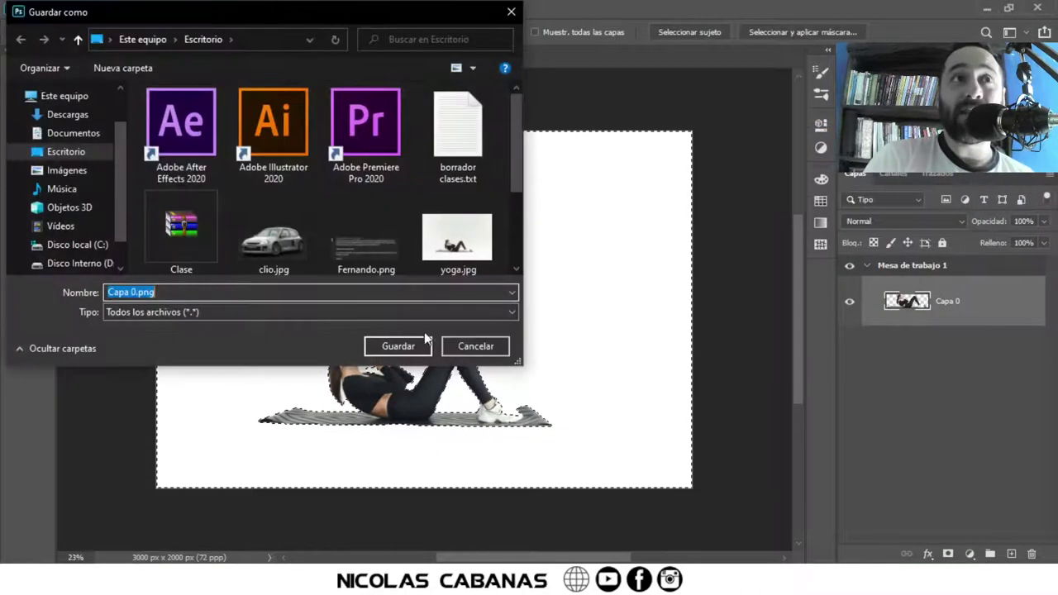
{"action": "left_click", "coordinate": [398, 346]}
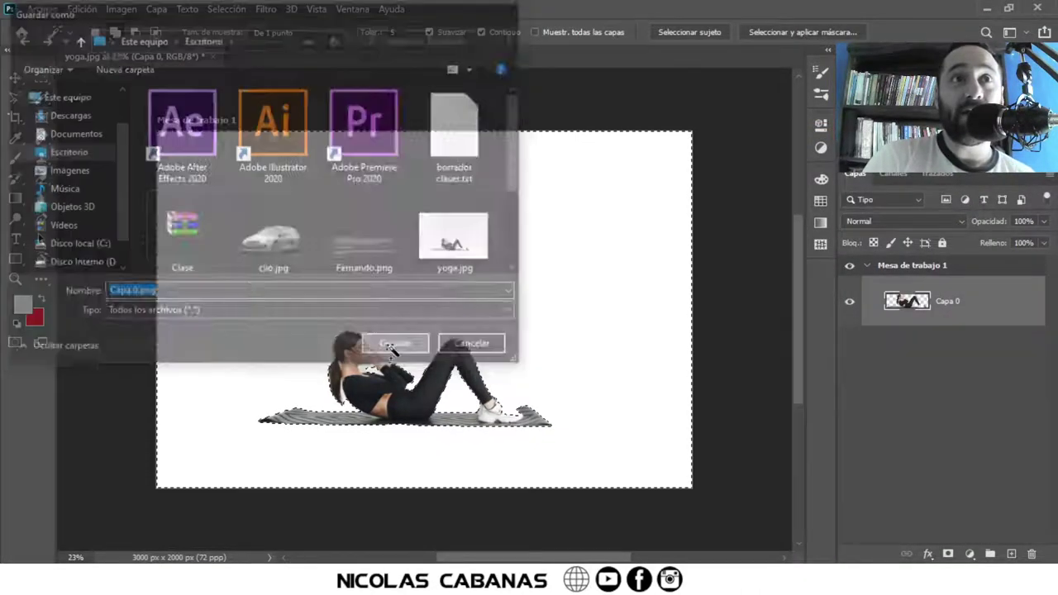
Step: Preview Capa 0.png in Photos to confirm its transparent background, then return to Photoshop
{"action": "left_click", "coordinate": [986, 10]}
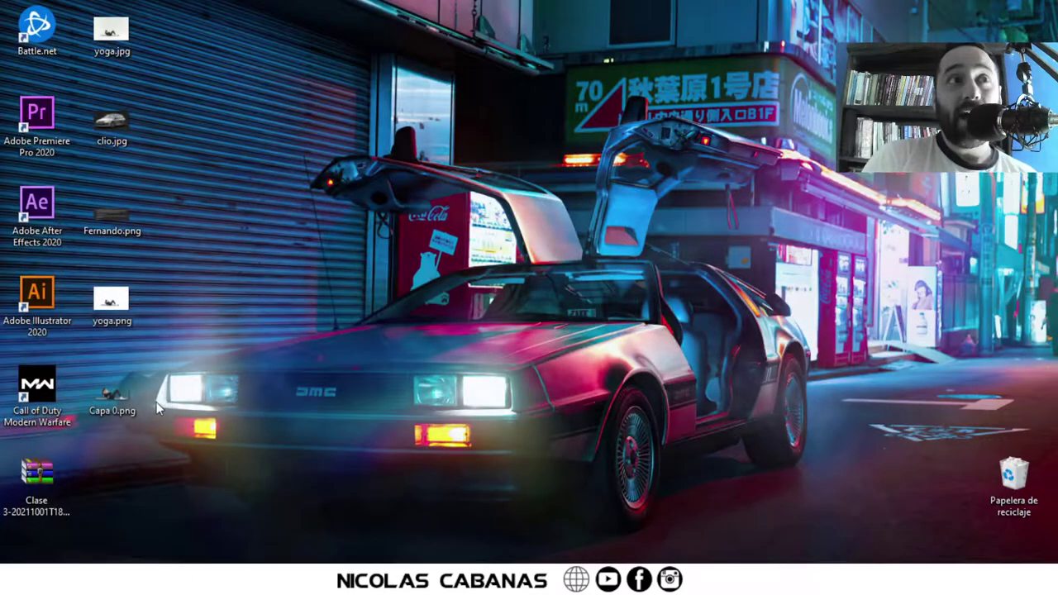
{"action": "double_click", "coordinate": [111, 395]}
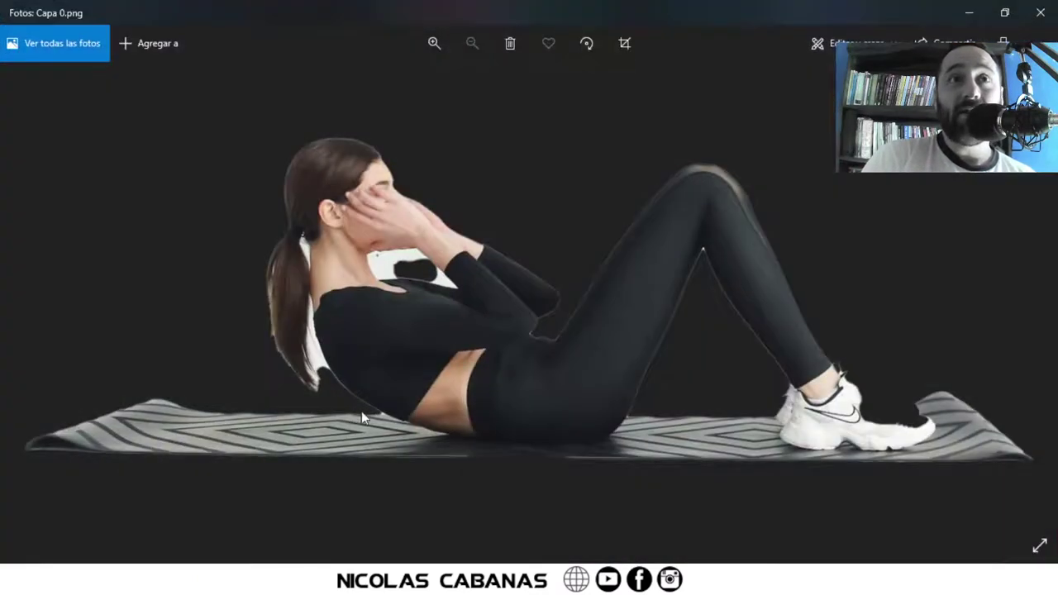
{"action": "left_click", "coordinate": [1039, 13]}
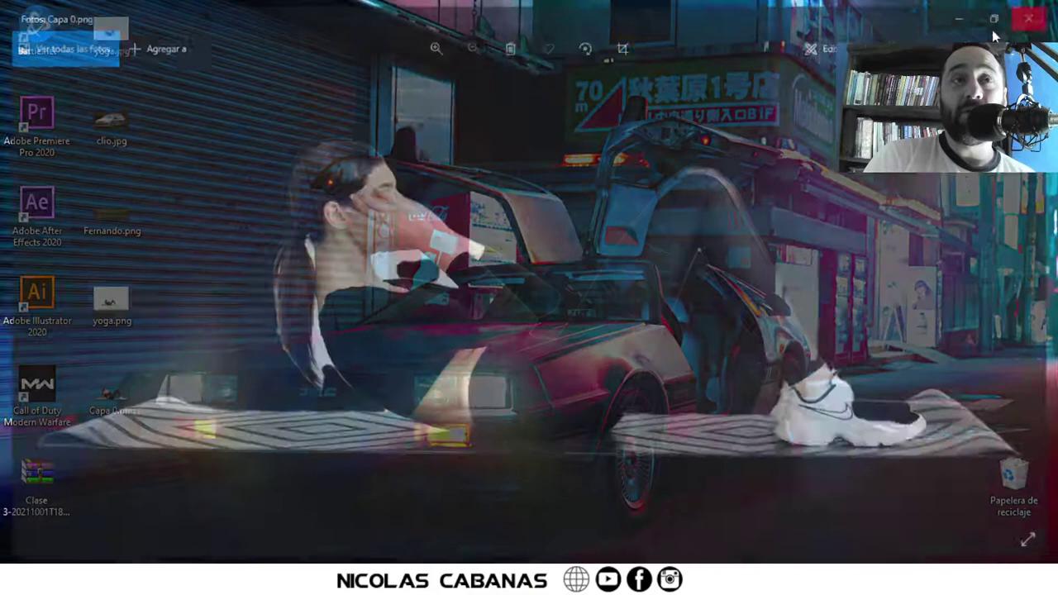
{"action": "key", "text": "alt+Tab"}
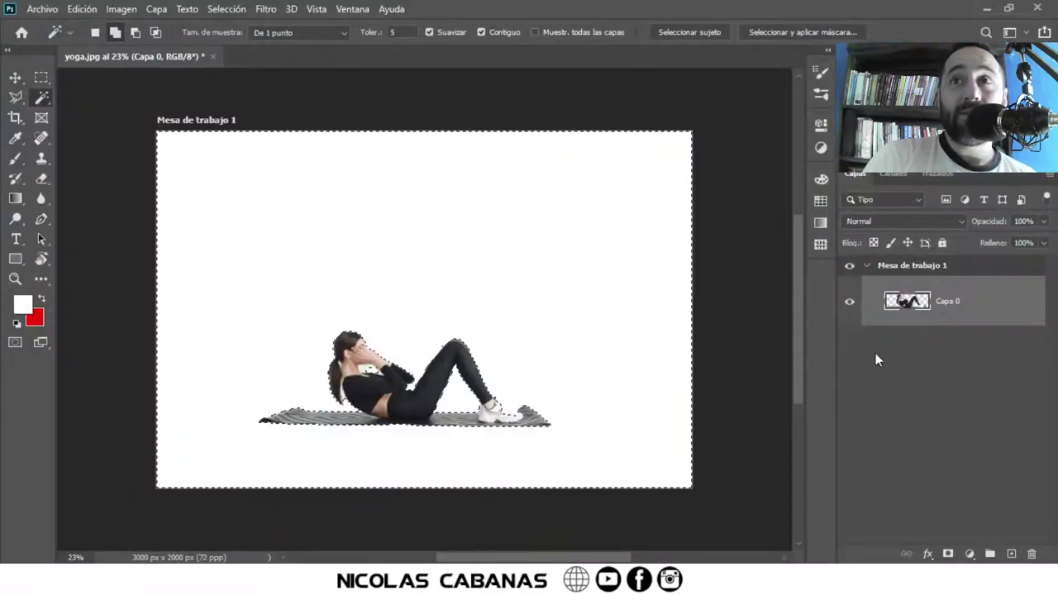
Step: Ungroup the Mesa de trabajo 1 artboard, leaving Capa 0 on a transparent canvas
{"action": "right_click", "coordinate": [956, 300]}
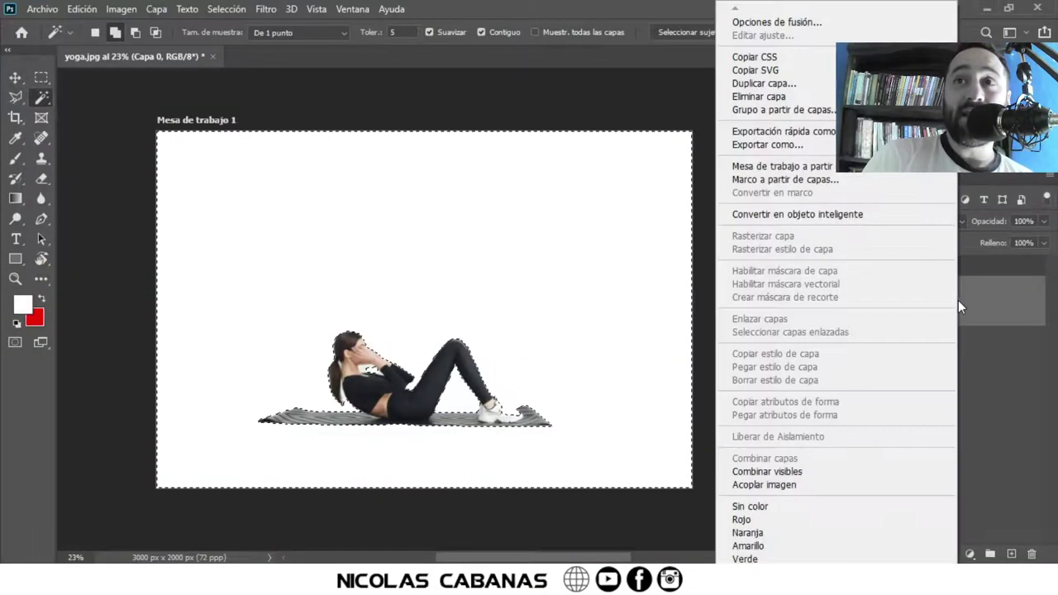
{"action": "left_click", "coordinate": [1016, 351]}
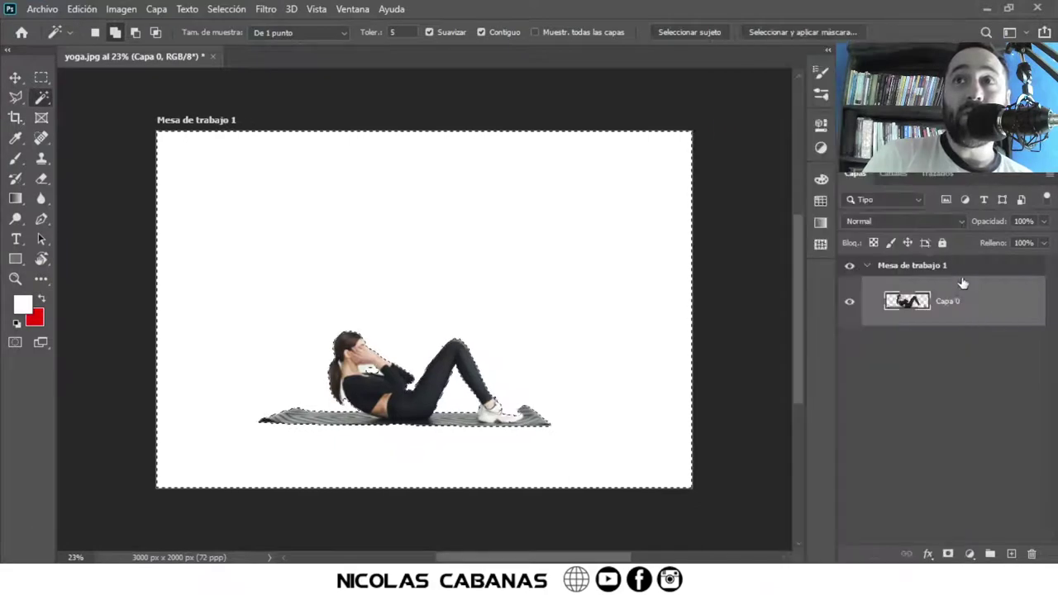
{"action": "left_click", "coordinate": [950, 265]}
{"action": "right_click", "coordinate": [950, 265]}
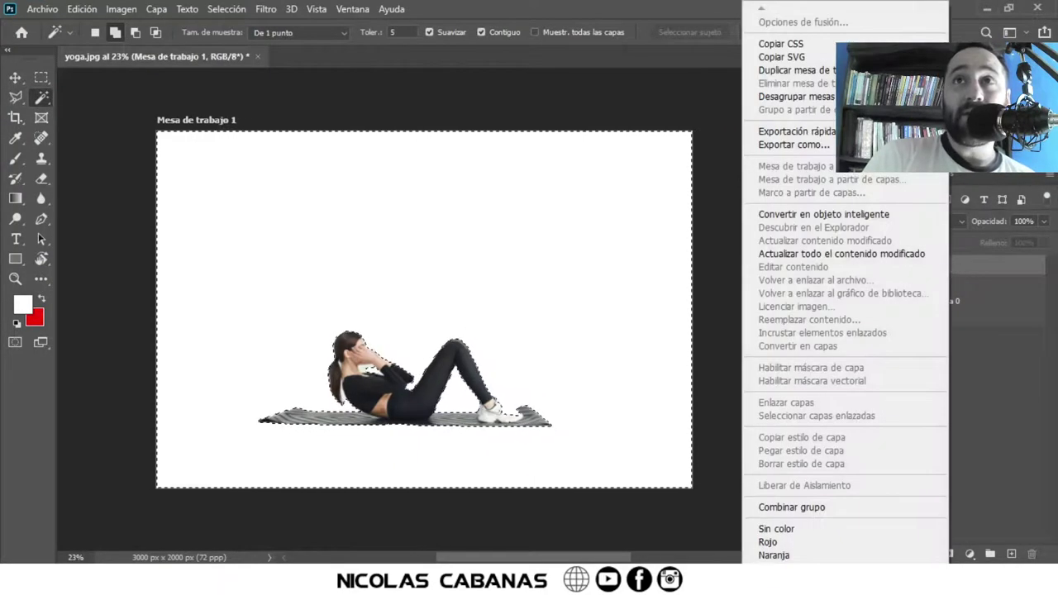
{"action": "left_click", "coordinate": [901, 96]}
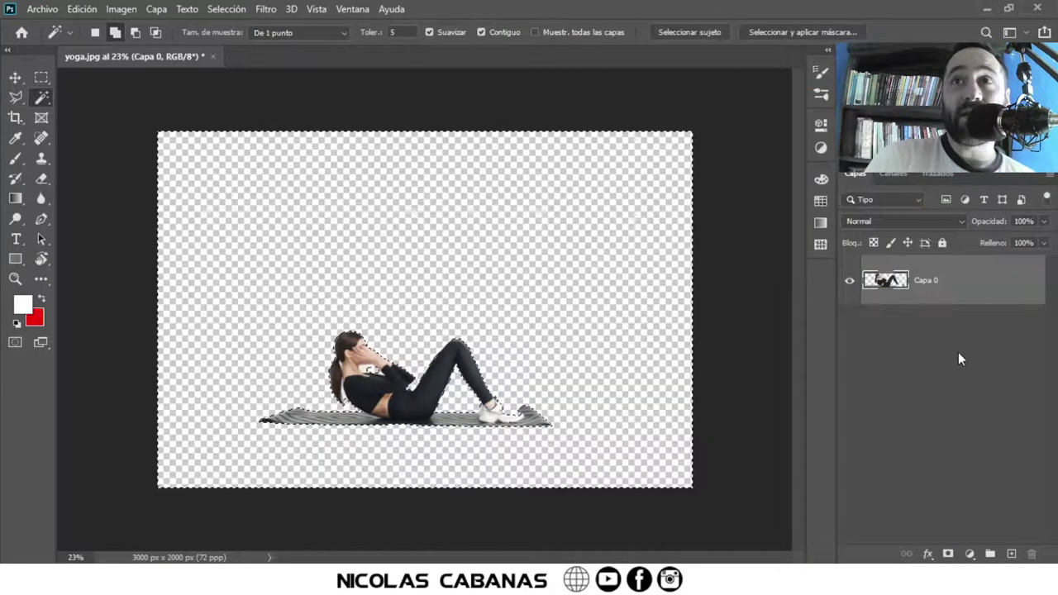
{"action": "left_click", "coordinate": [42, 9]}
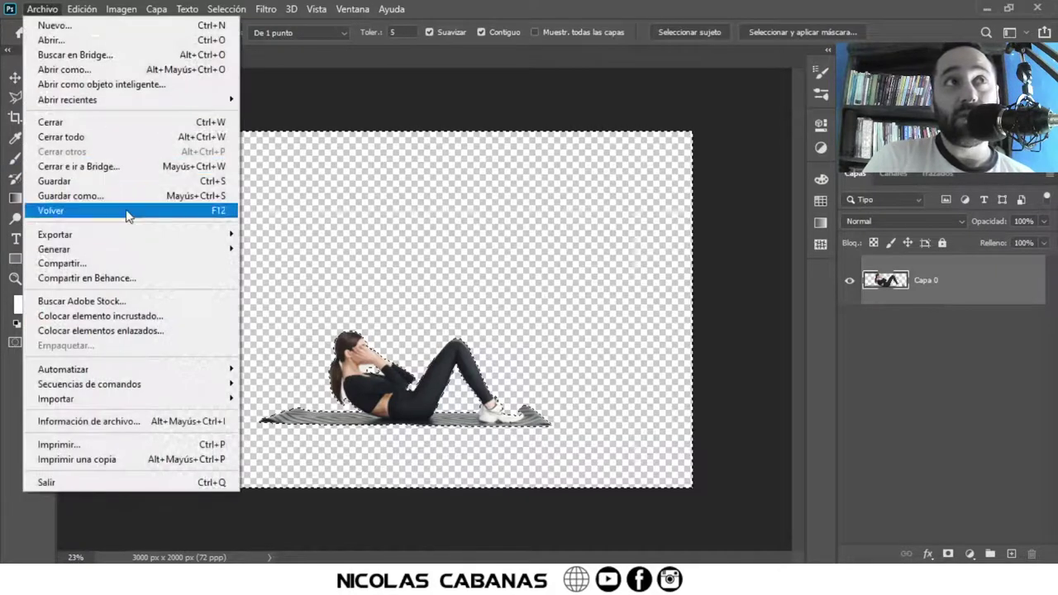
Step: Save the transparent image as PNG, replacing the existing yoga.png on the desktop
{"action": "left_click", "coordinate": [108, 195]}
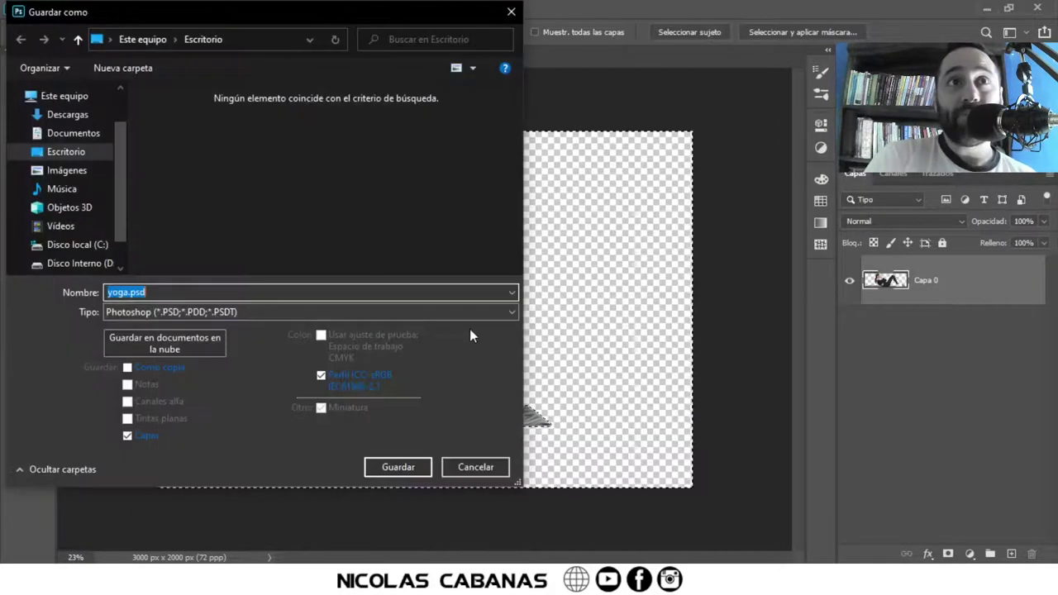
{"action": "left_click", "coordinate": [299, 312]}
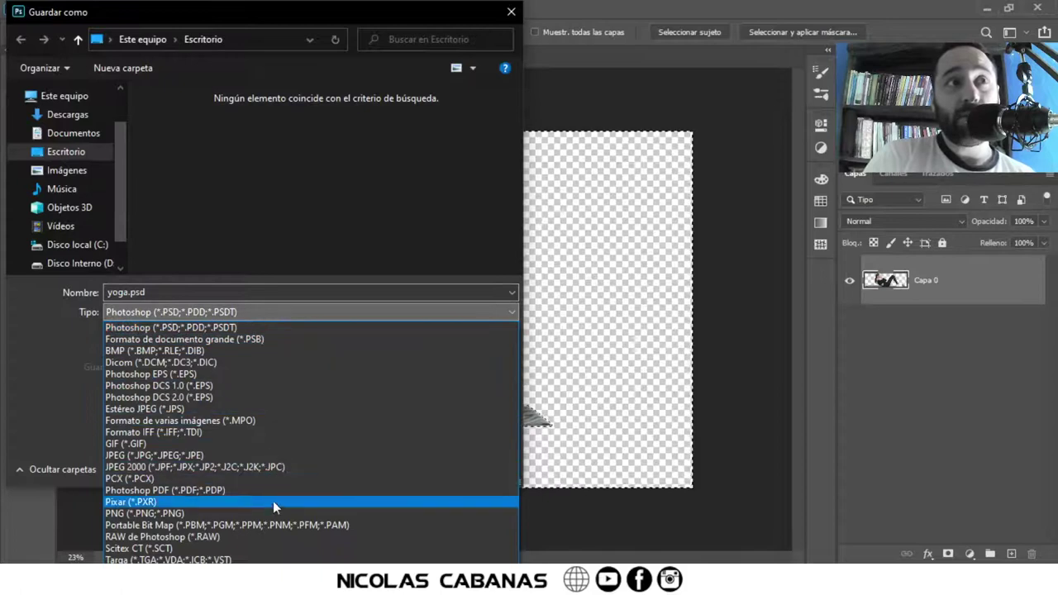
{"action": "left_click", "coordinate": [273, 512]}
{"action": "left_click", "coordinate": [409, 471]}
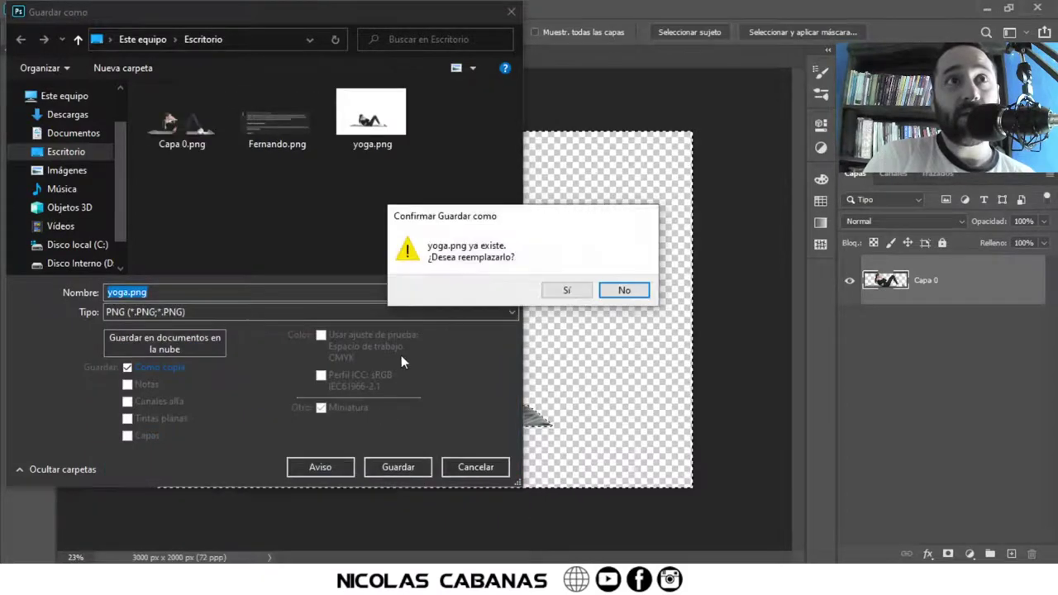
{"action": "left_click", "coordinate": [570, 289]}
{"action": "left_click", "coordinate": [666, 165]}
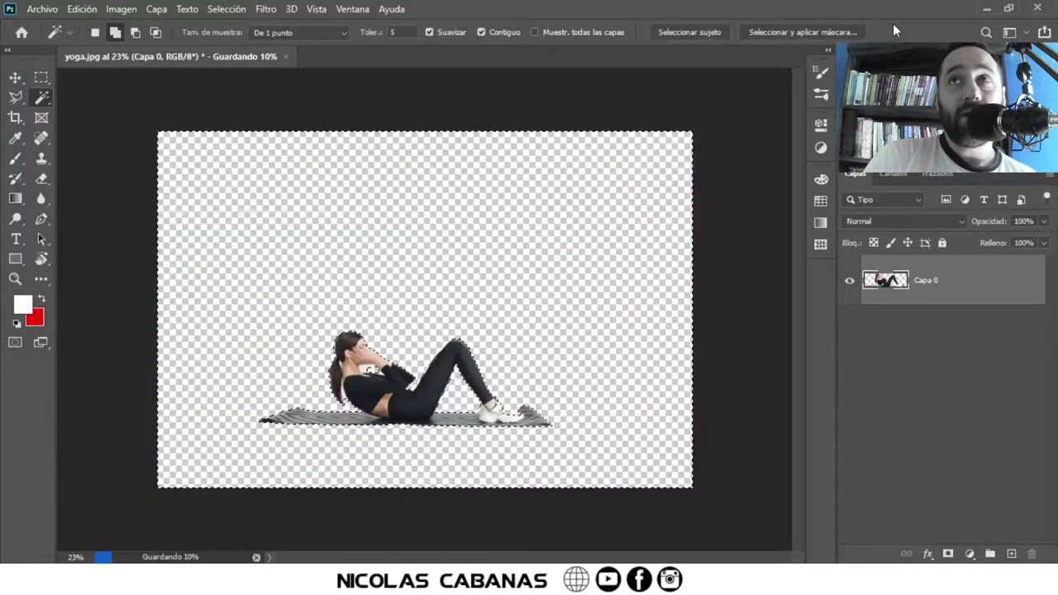
{"action": "left_click", "coordinate": [985, 8]}
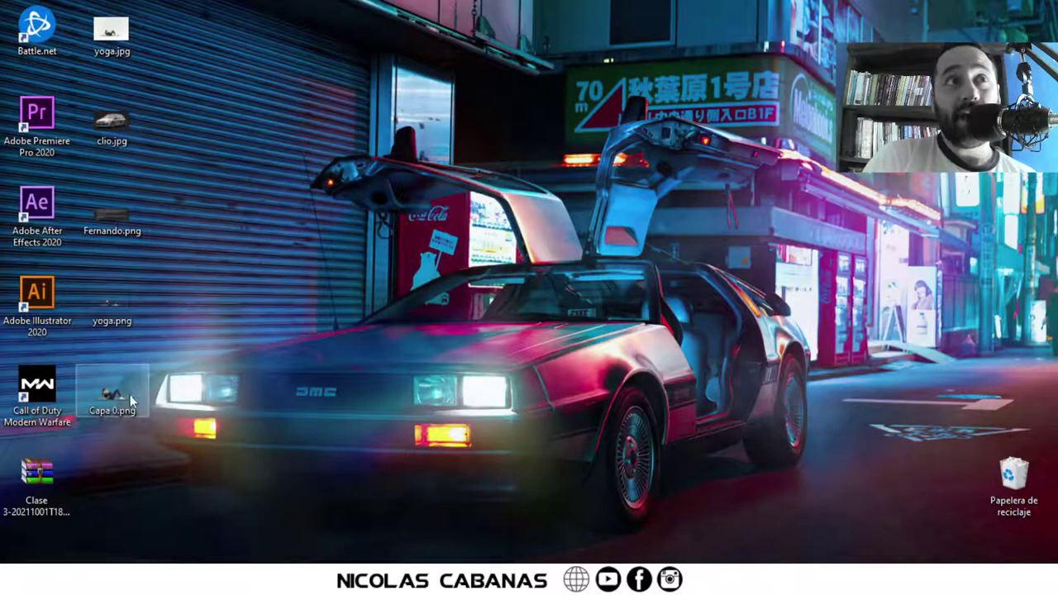
{"action": "left_click", "coordinate": [105, 325]}
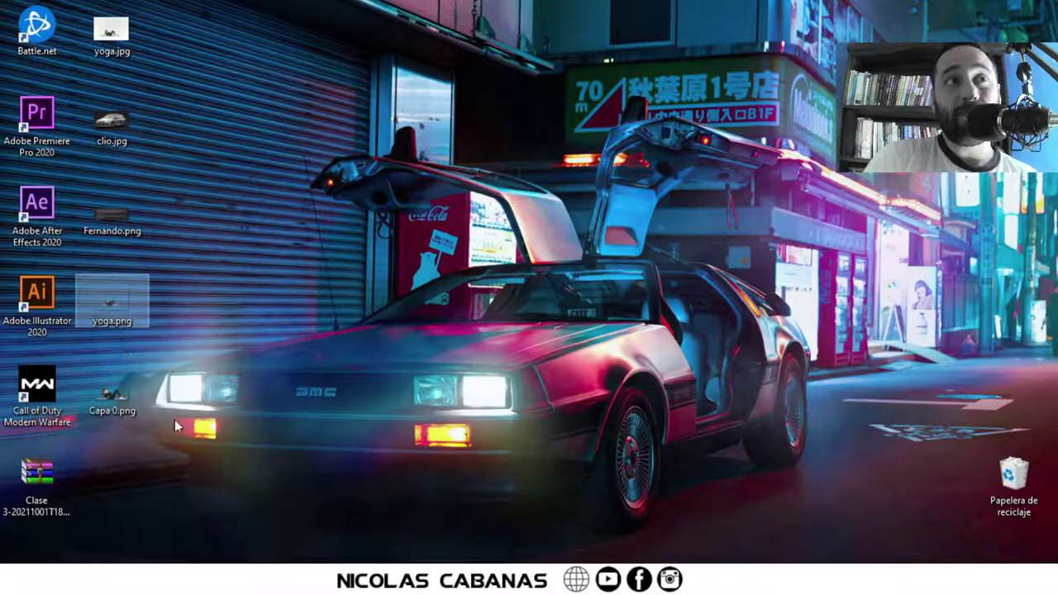
{"action": "left_click", "coordinate": [172, 509]}
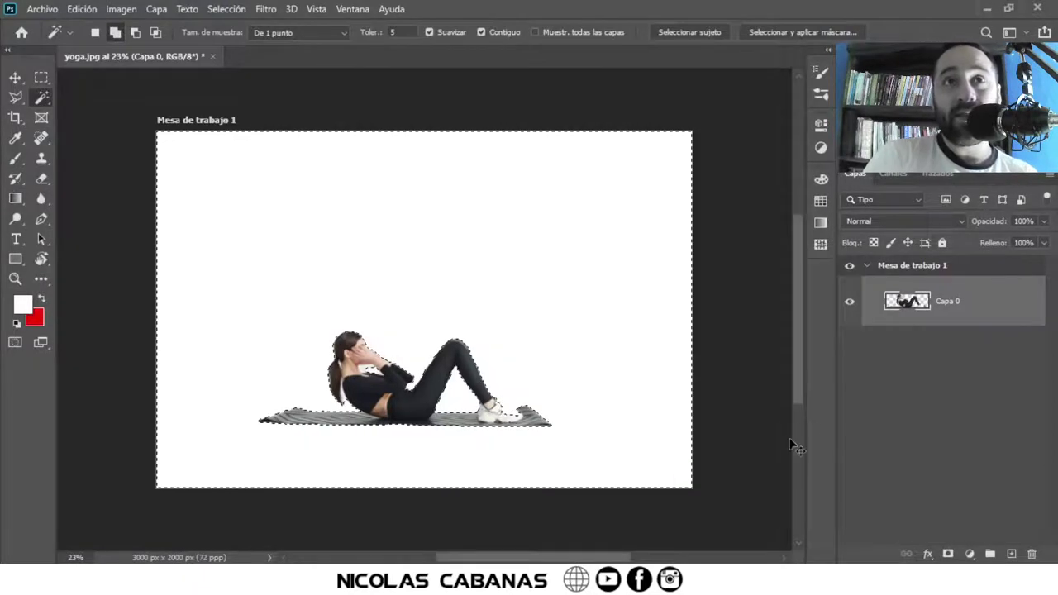
{"action": "left_click", "coordinate": [915, 273]}
{"action": "left_click", "coordinate": [955, 302]}
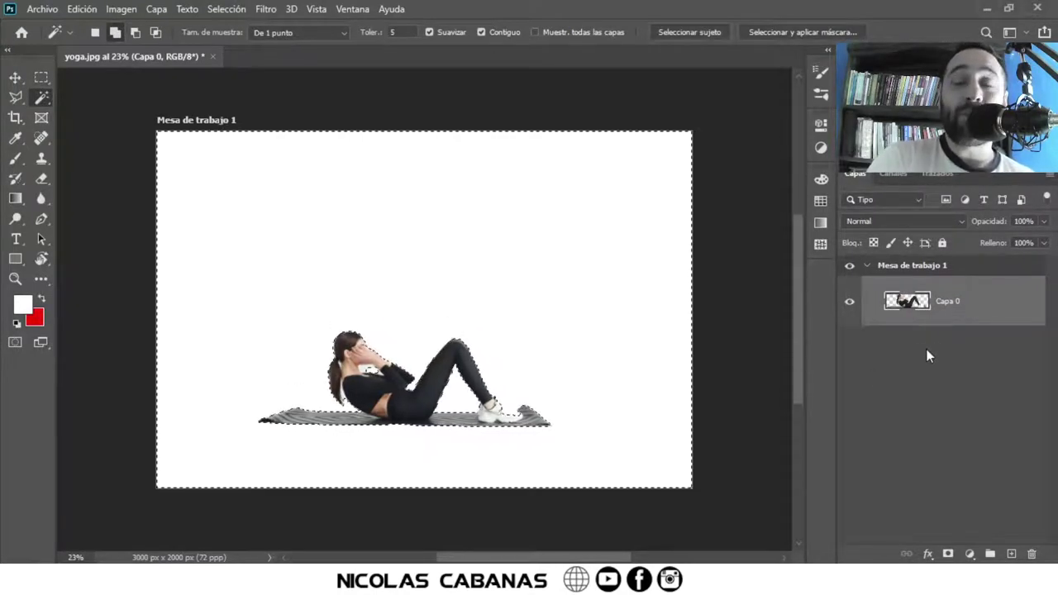
{"action": "key", "text": "ctrl+d"}
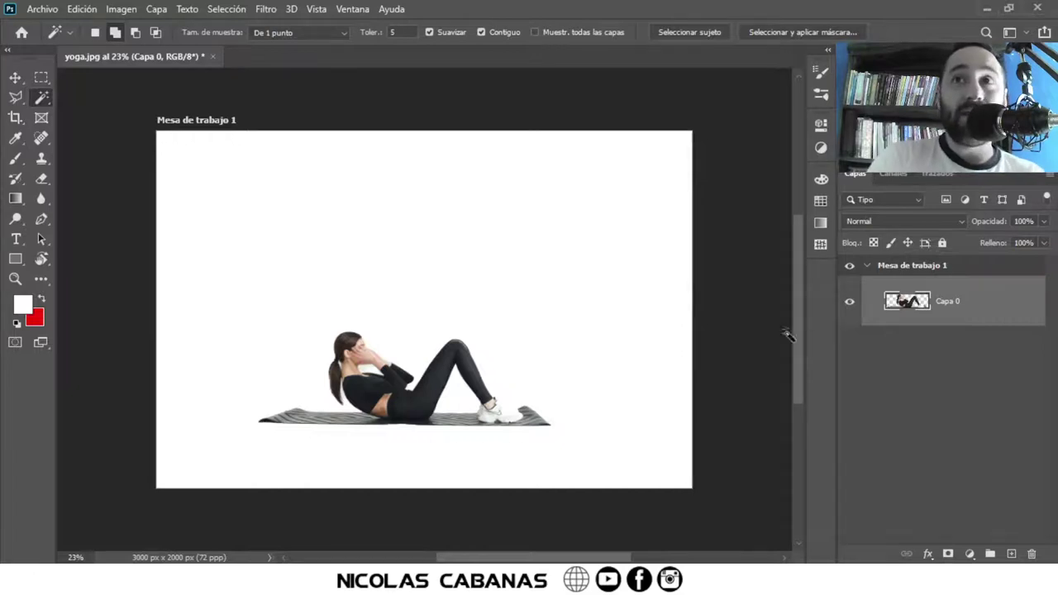
{"action": "key", "text": "ctrl+z"}
{"action": "key", "text": "ctrl+z"}
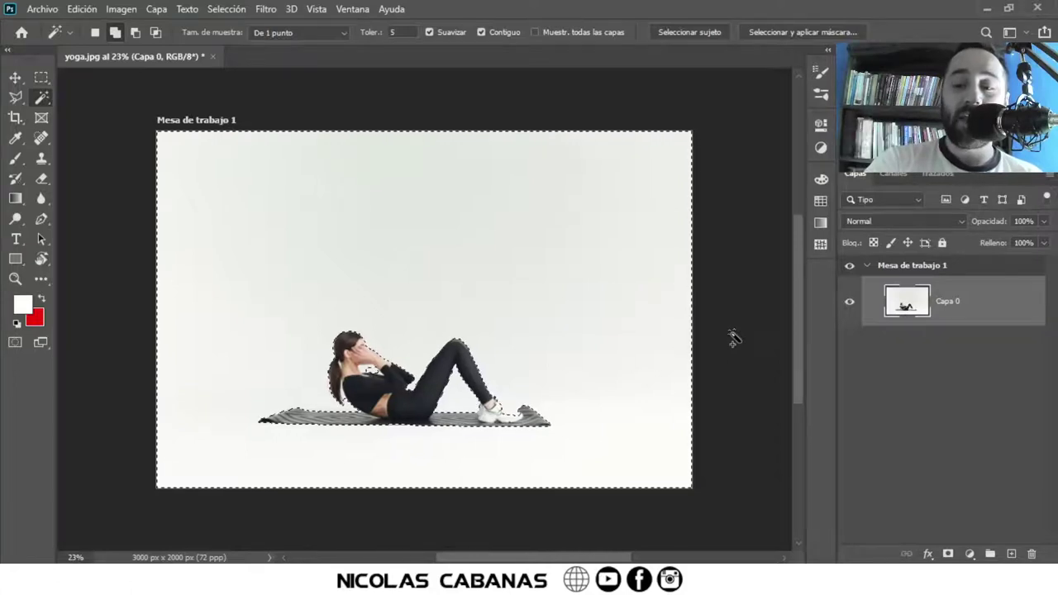
{"action": "key", "text": "Delete"}
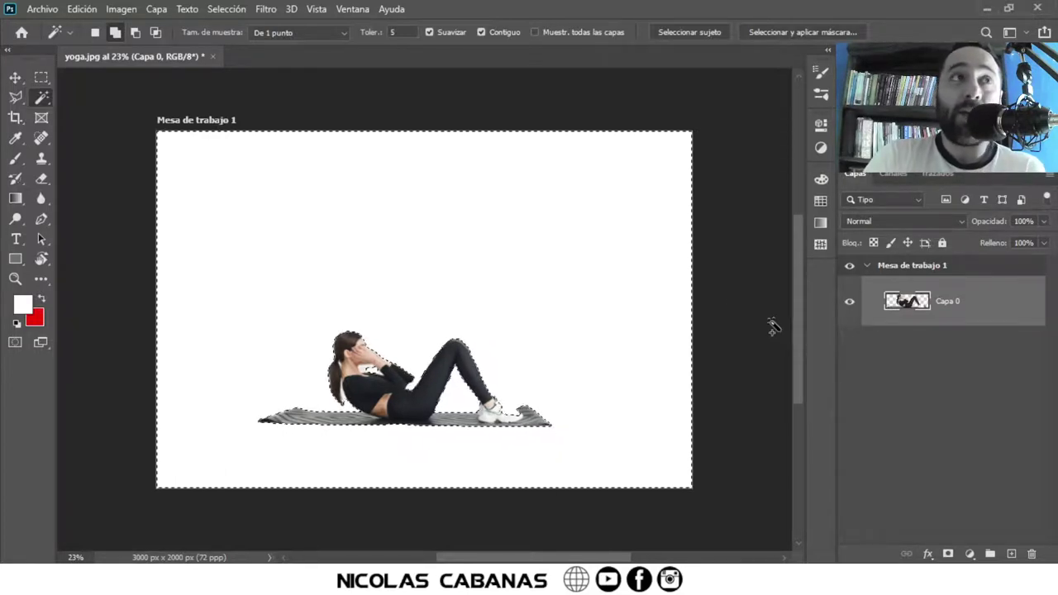
{"action": "left_click", "coordinate": [902, 267]}
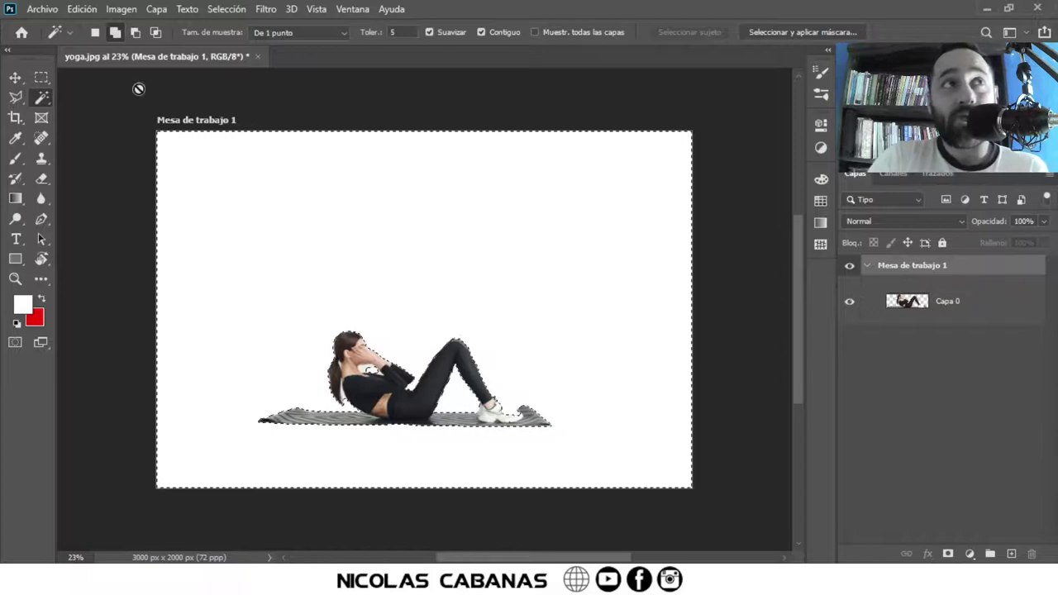
Step: Using the Artboard tool, change Mesa de trabajo 1's background from Blanco to Transparente
{"action": "left_click", "coordinate": [20, 76]}
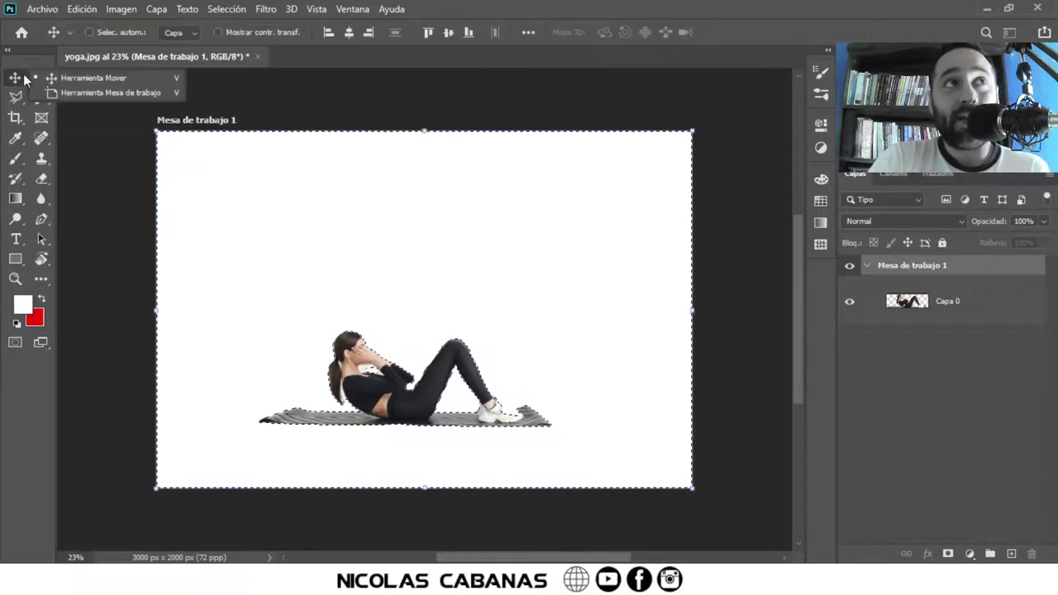
{"action": "left_click", "coordinate": [102, 89]}
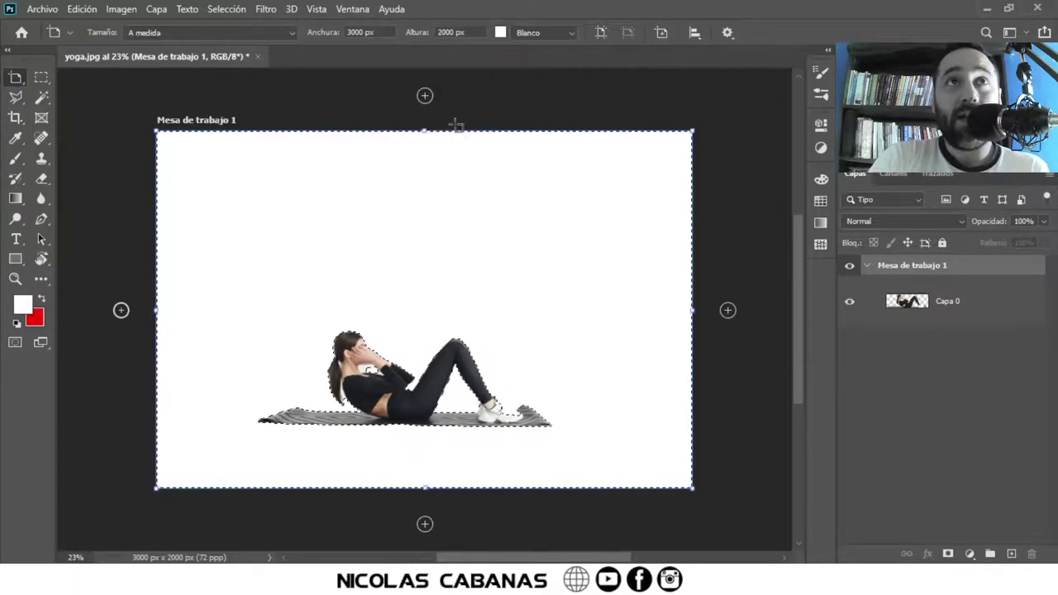
{"action": "left_click", "coordinate": [521, 33]}
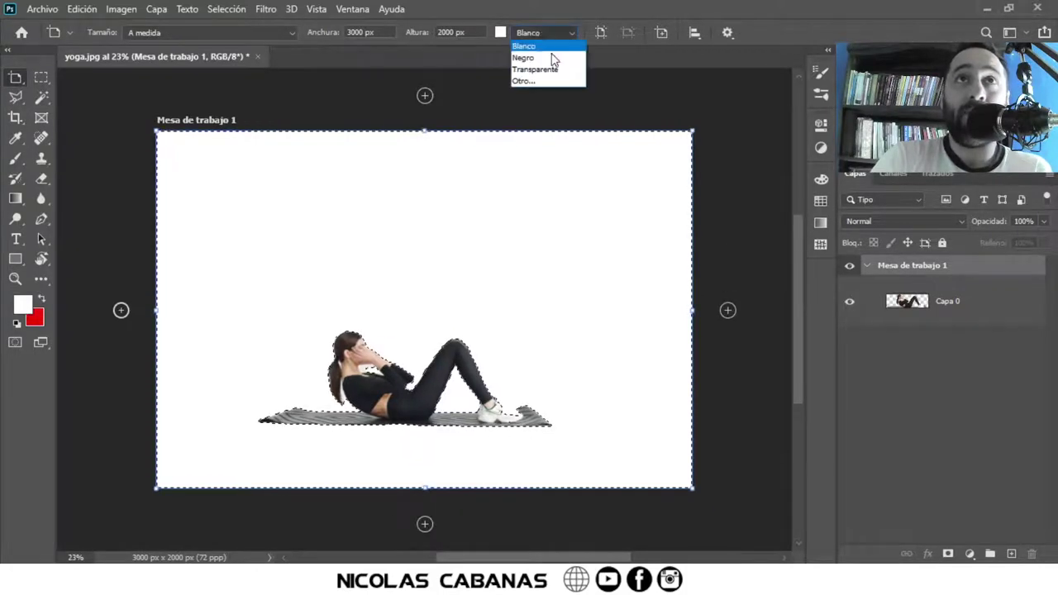
{"action": "left_click", "coordinate": [554, 71]}
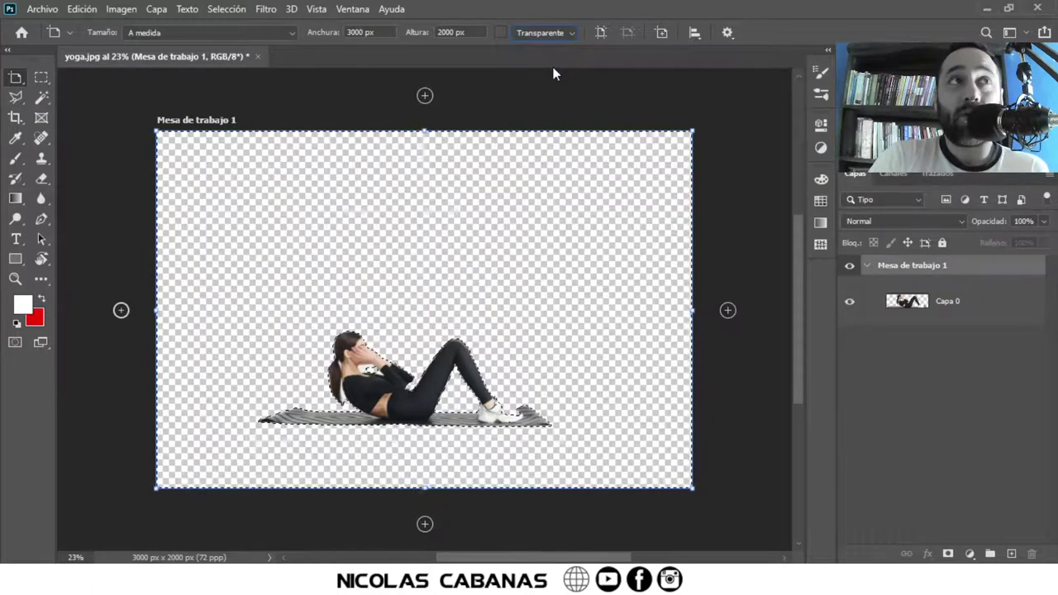
{"action": "left_click", "coordinate": [947, 396]}
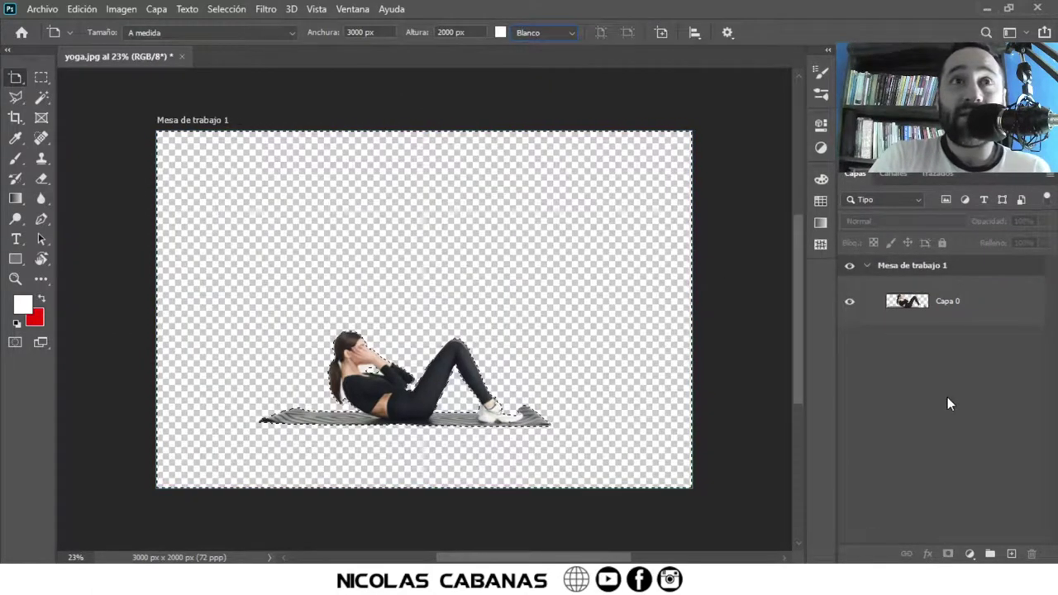
Step: Save the transparent image to the desktop as PNG 'ahora si yoga.png', then minimize Photoshop
{"action": "left_click", "coordinate": [42, 9]}
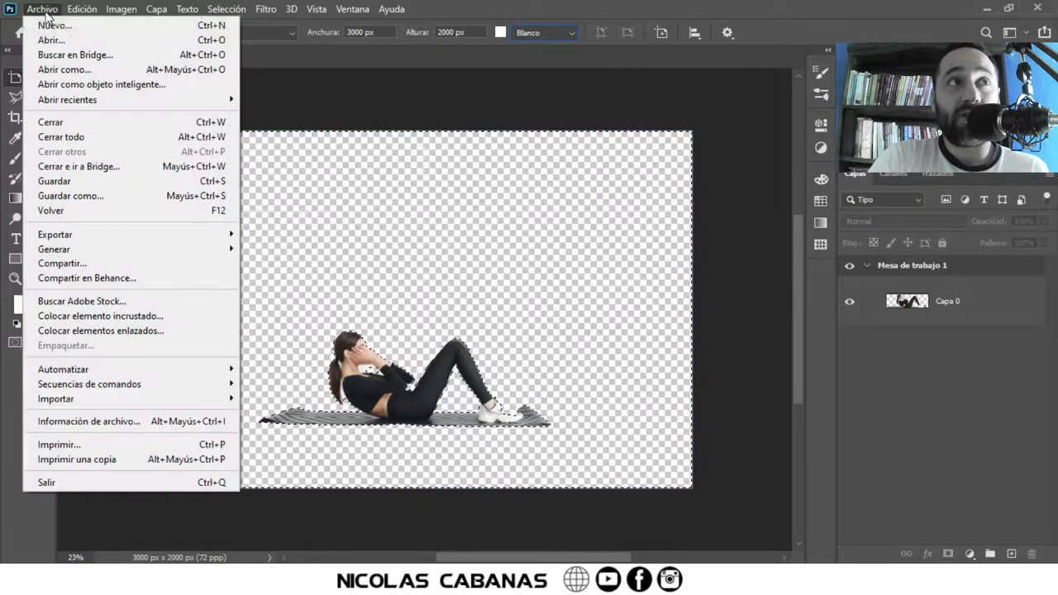
{"action": "left_click", "coordinate": [116, 196]}
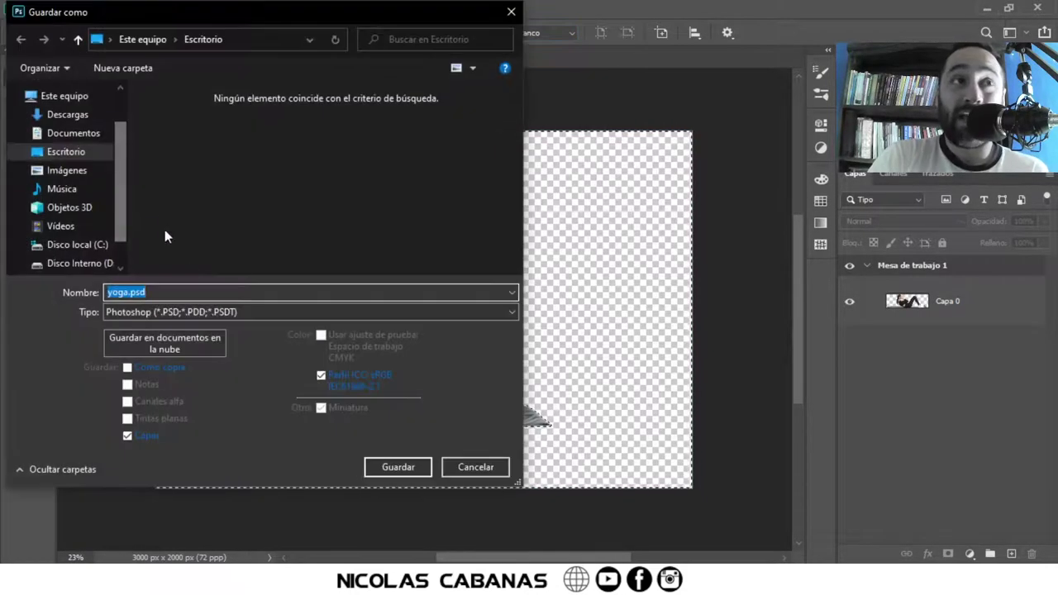
{"action": "key", "text": "Home"}
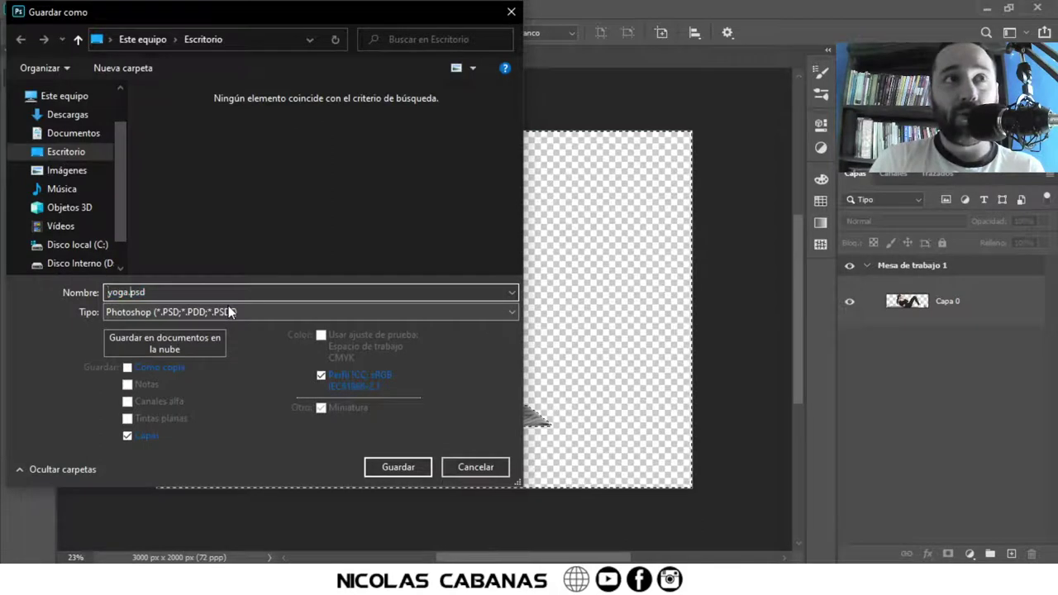
{"action": "type", "text": "ahora "}
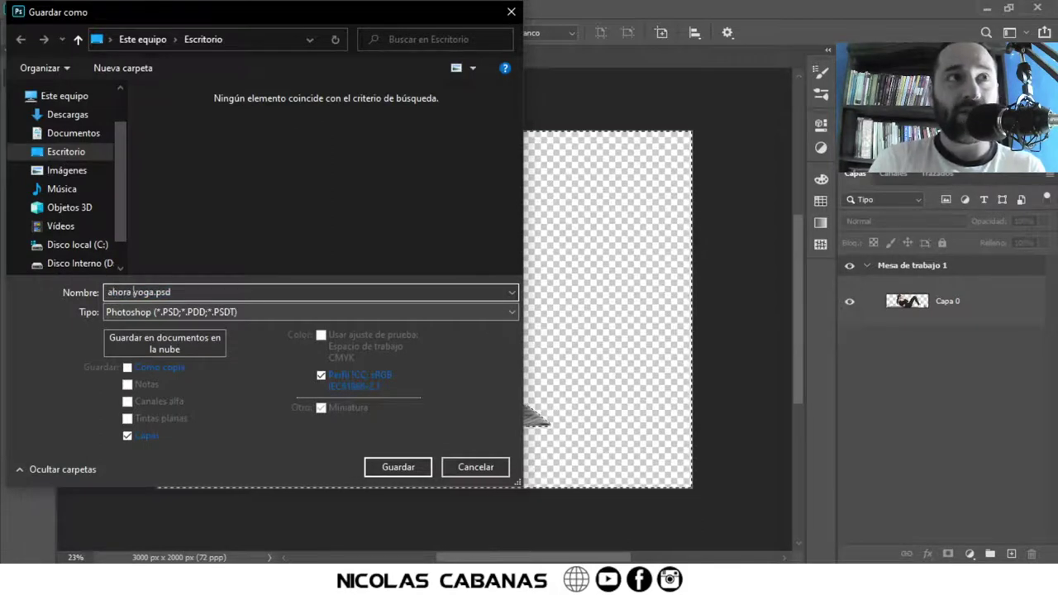
{"action": "type", "text": "si"}
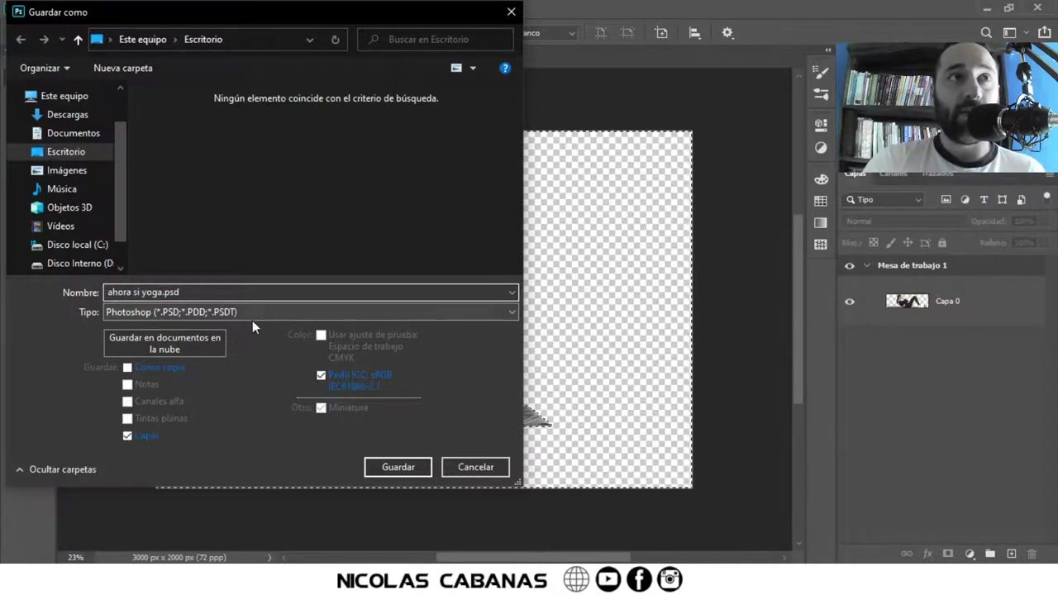
{"action": "left_click", "coordinate": [252, 318]}
{"action": "left_click", "coordinate": [283, 512]}
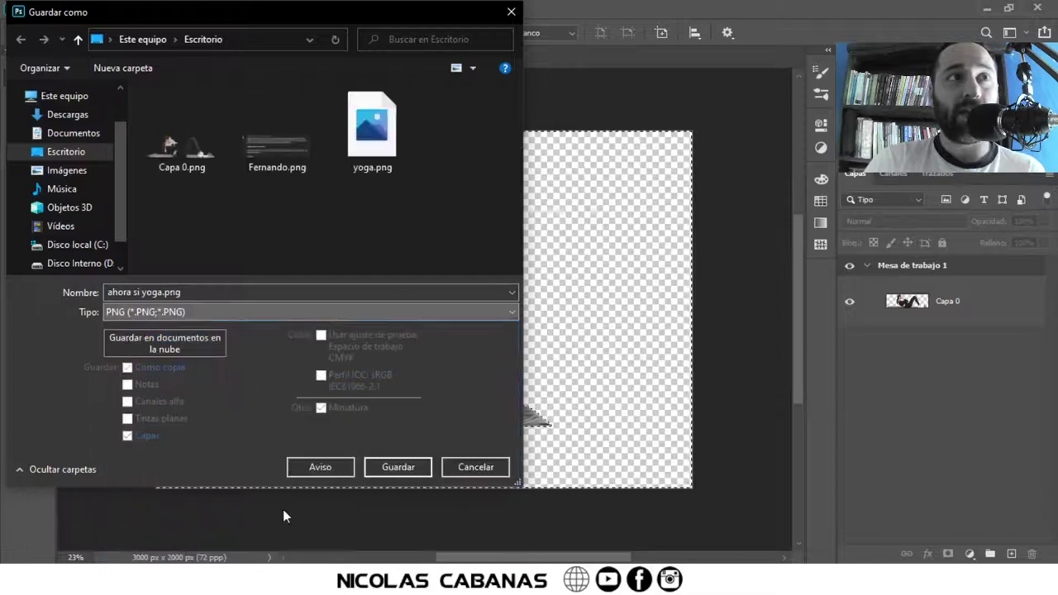
{"action": "left_click", "coordinate": [385, 468]}
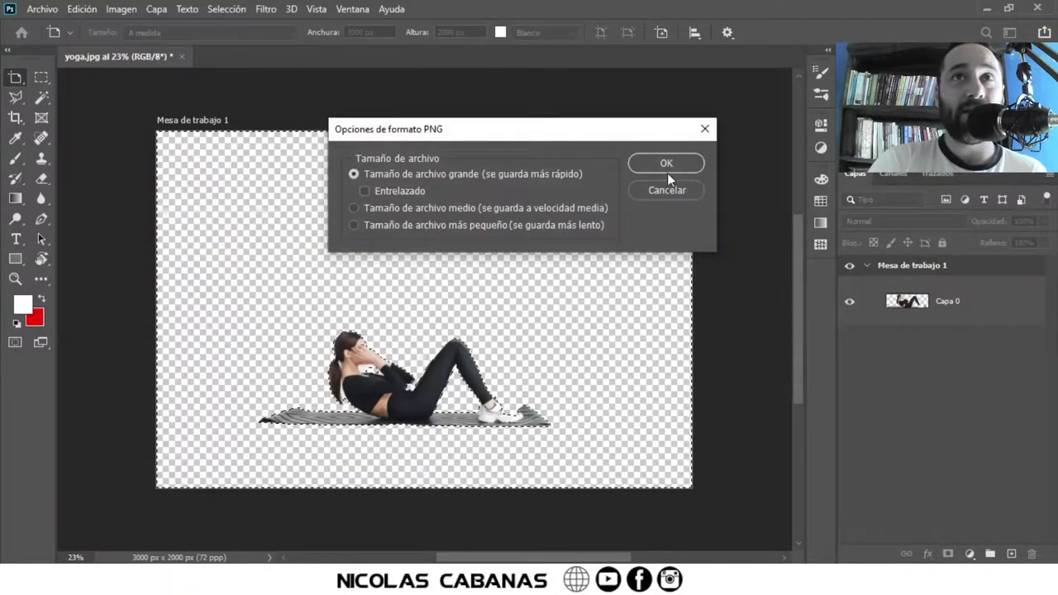
{"action": "left_click", "coordinate": [666, 167]}
{"action": "left_click", "coordinate": [984, 9]}
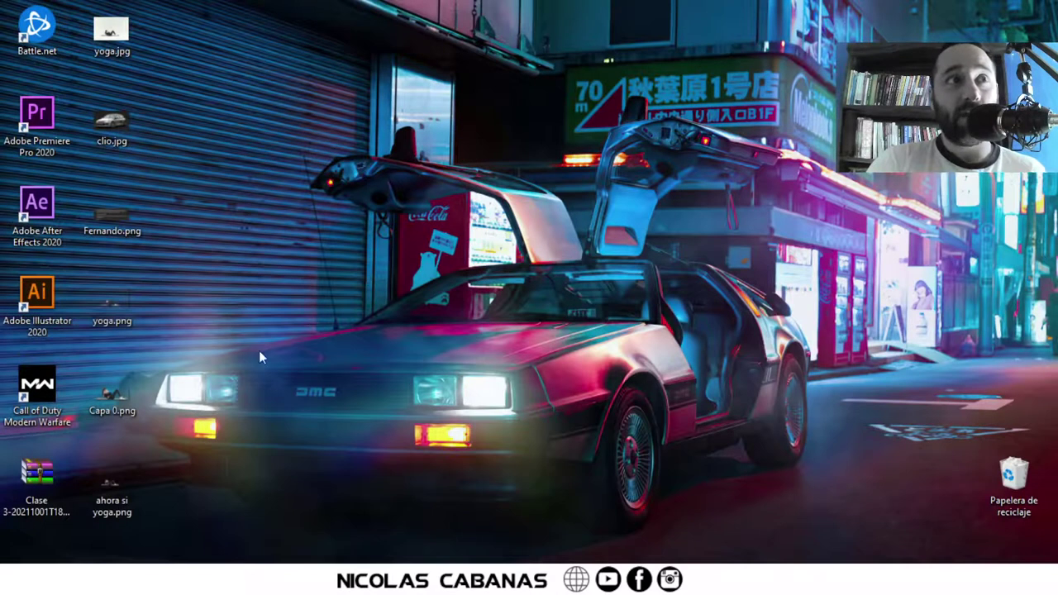
Step: Preview 'ahora si yoga.png' in Photos, close it, and restore the Photoshop document
{"action": "double_click", "coordinate": [113, 482]}
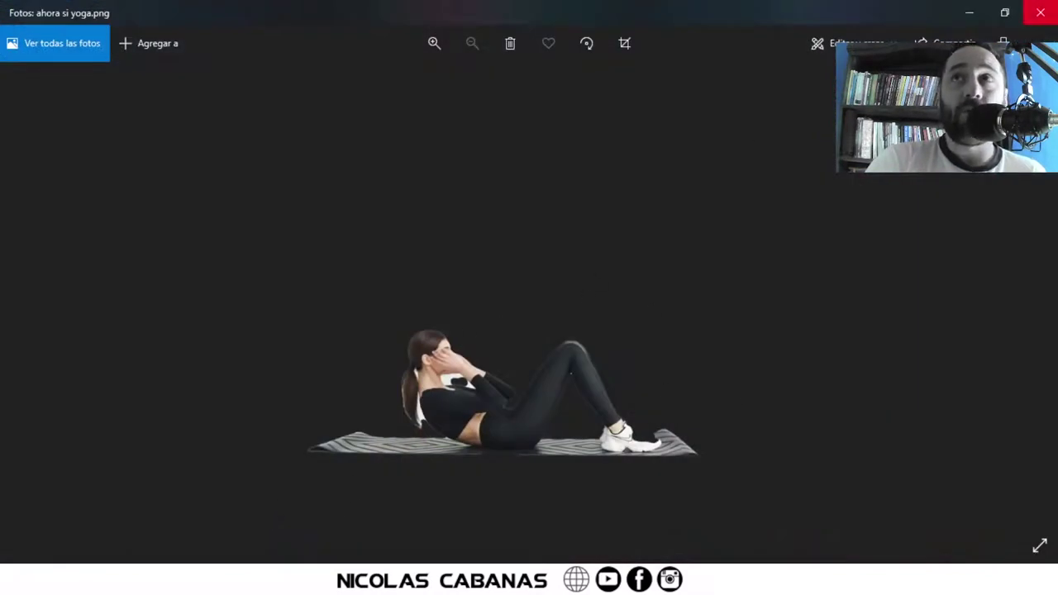
{"action": "left_click", "coordinate": [1040, 12]}
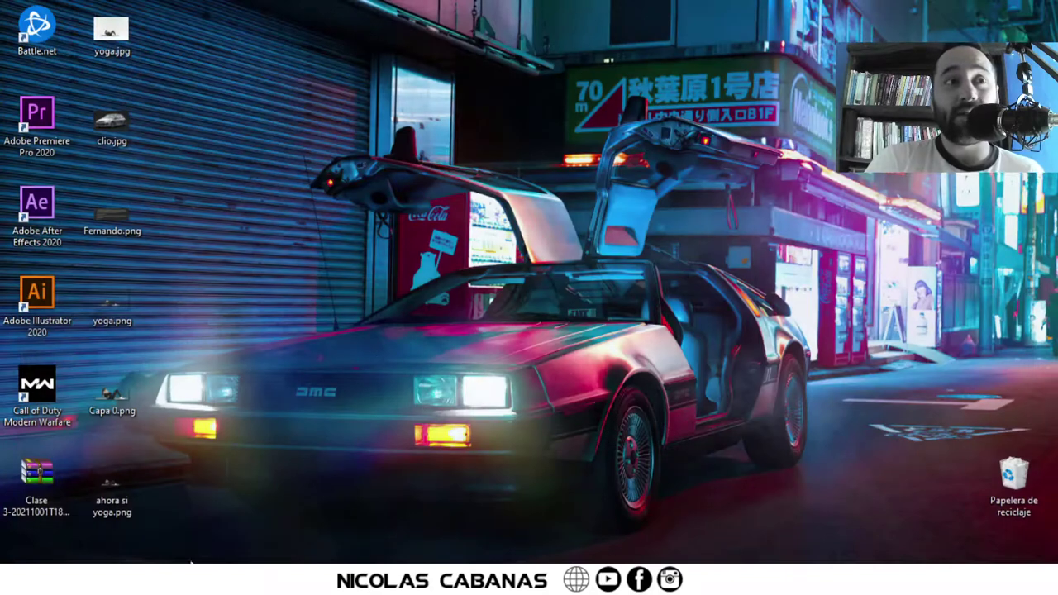
{"action": "left_click", "coordinate": [191, 563]}
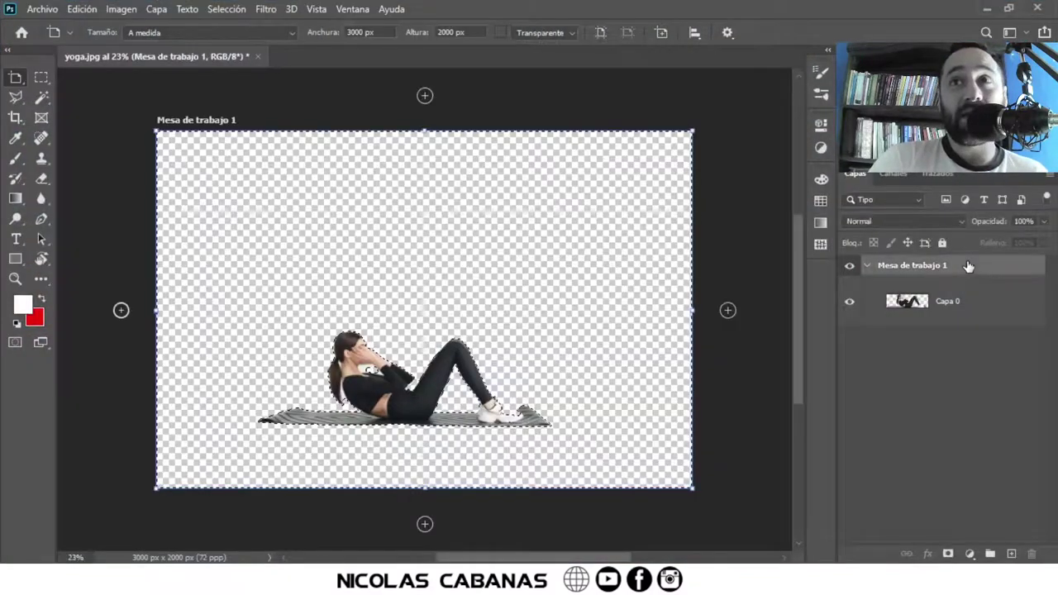
{"action": "left_click", "coordinate": [15, 79]}
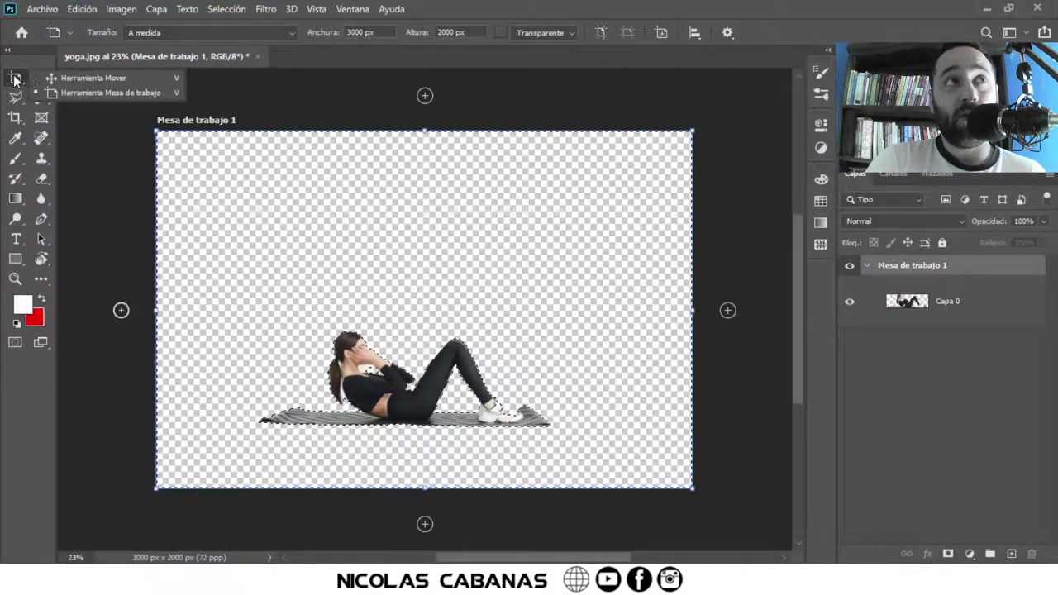
{"action": "left_click", "coordinate": [87, 95]}
{"action": "left_click", "coordinate": [555, 33]}
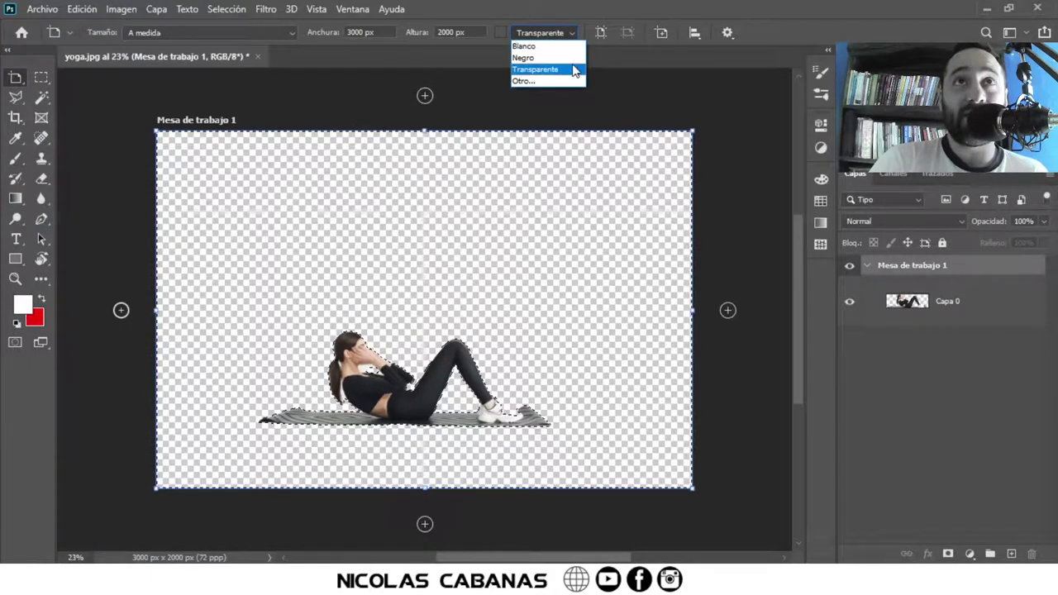
{"action": "left_click", "coordinate": [926, 273]}
{"action": "left_click", "coordinate": [544, 33]}
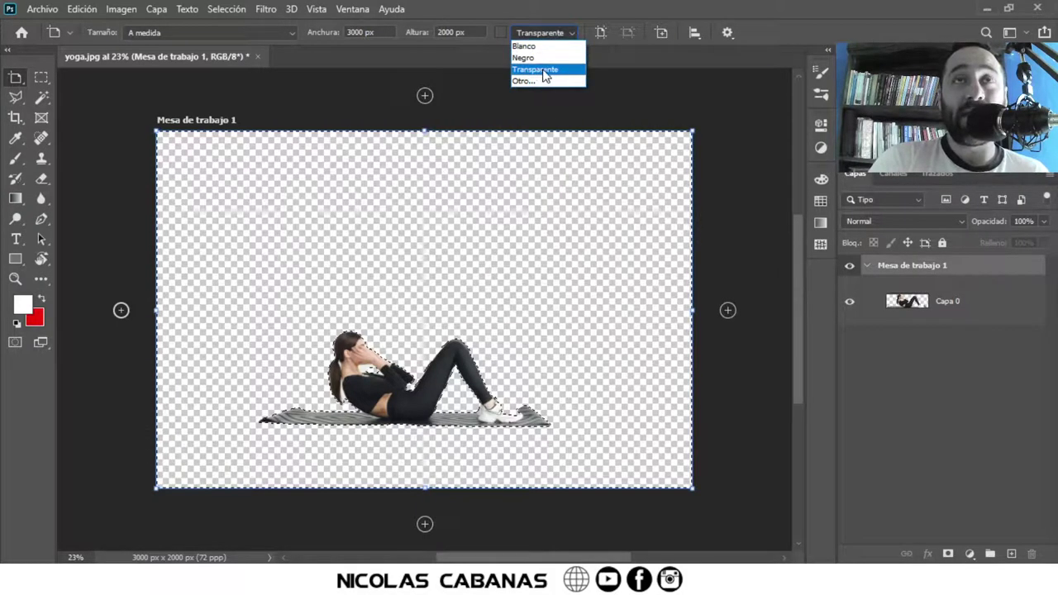
{"action": "left_click", "coordinate": [543, 71]}
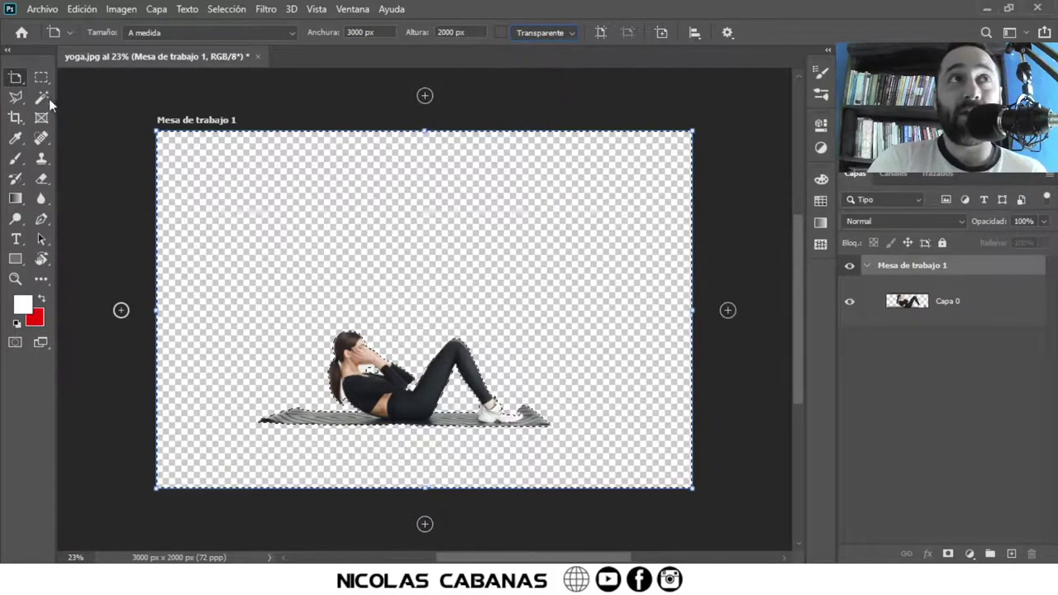
{"action": "right_click", "coordinate": [13, 79]}
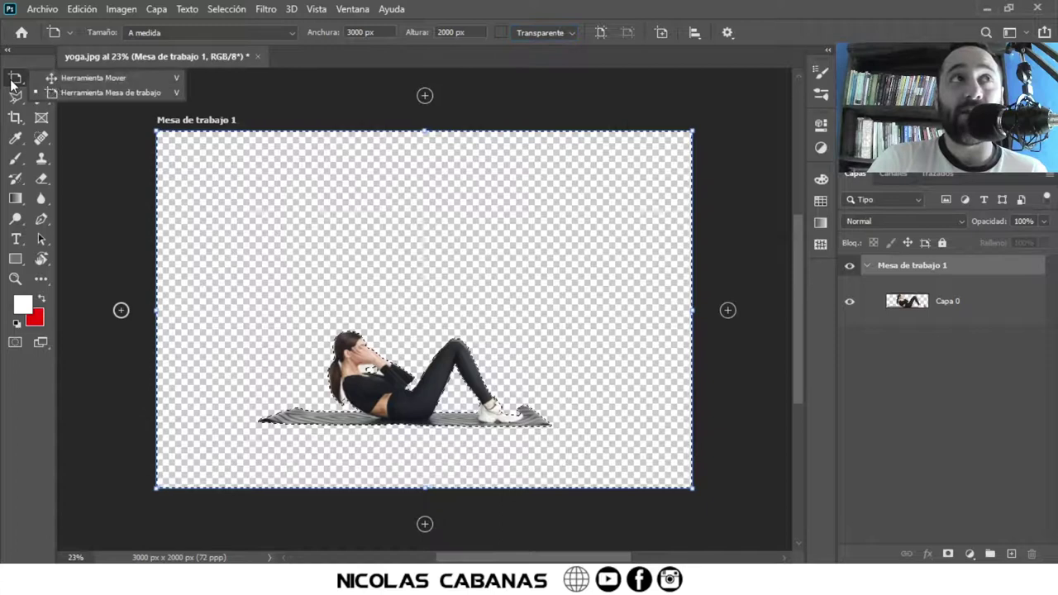
{"action": "left_click", "coordinate": [55, 77]}
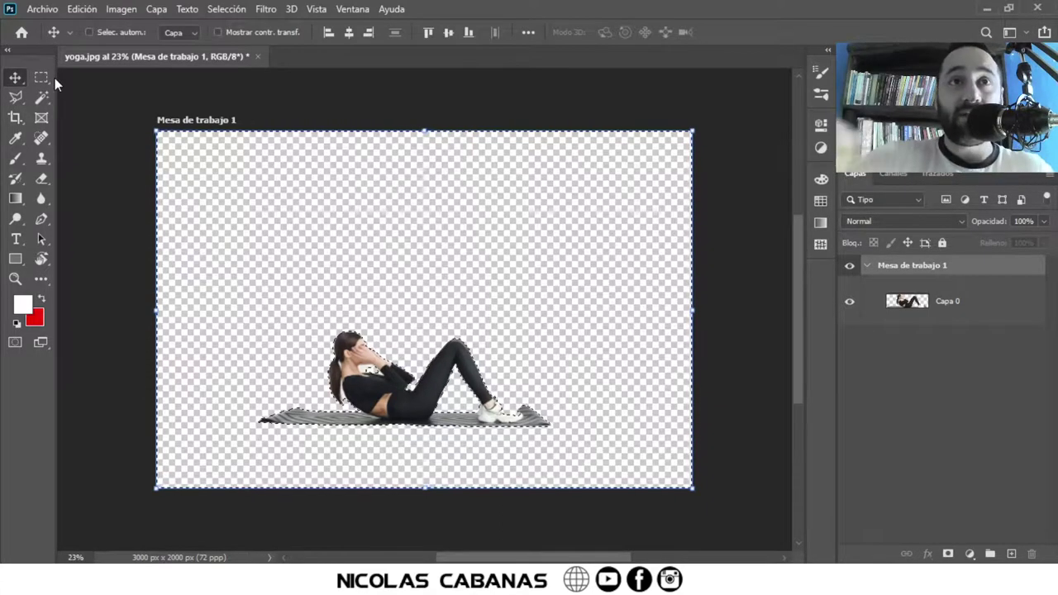